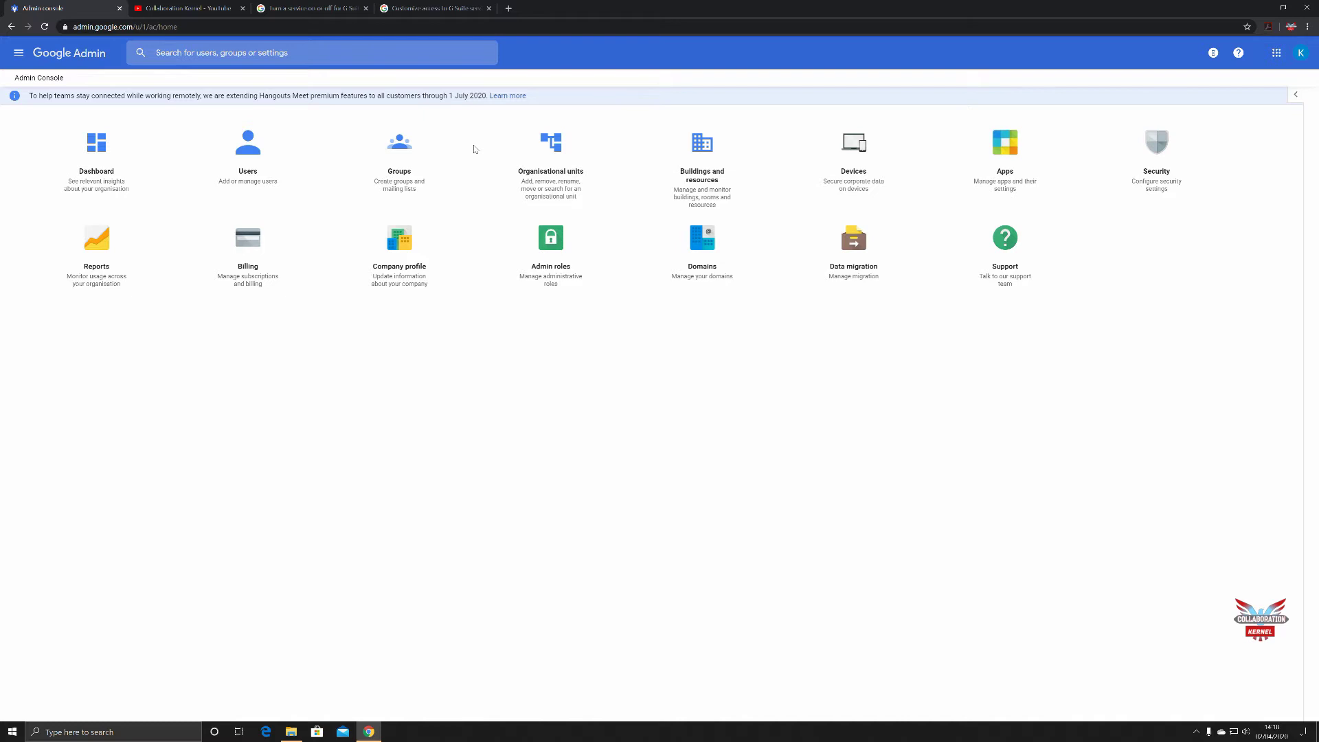
- Open the Groups list from the Admin console home, showing the single Sales group
left_click(464, 147)
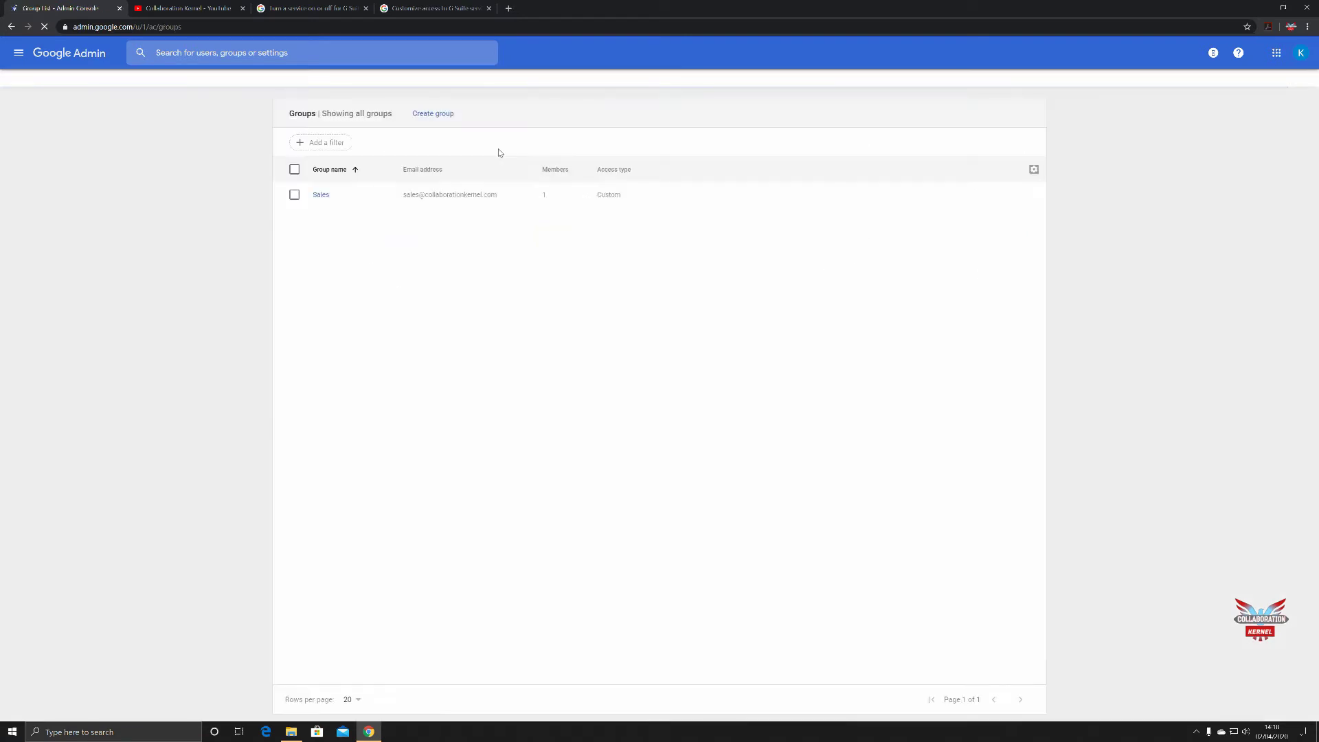
mouse_move(342, 210)
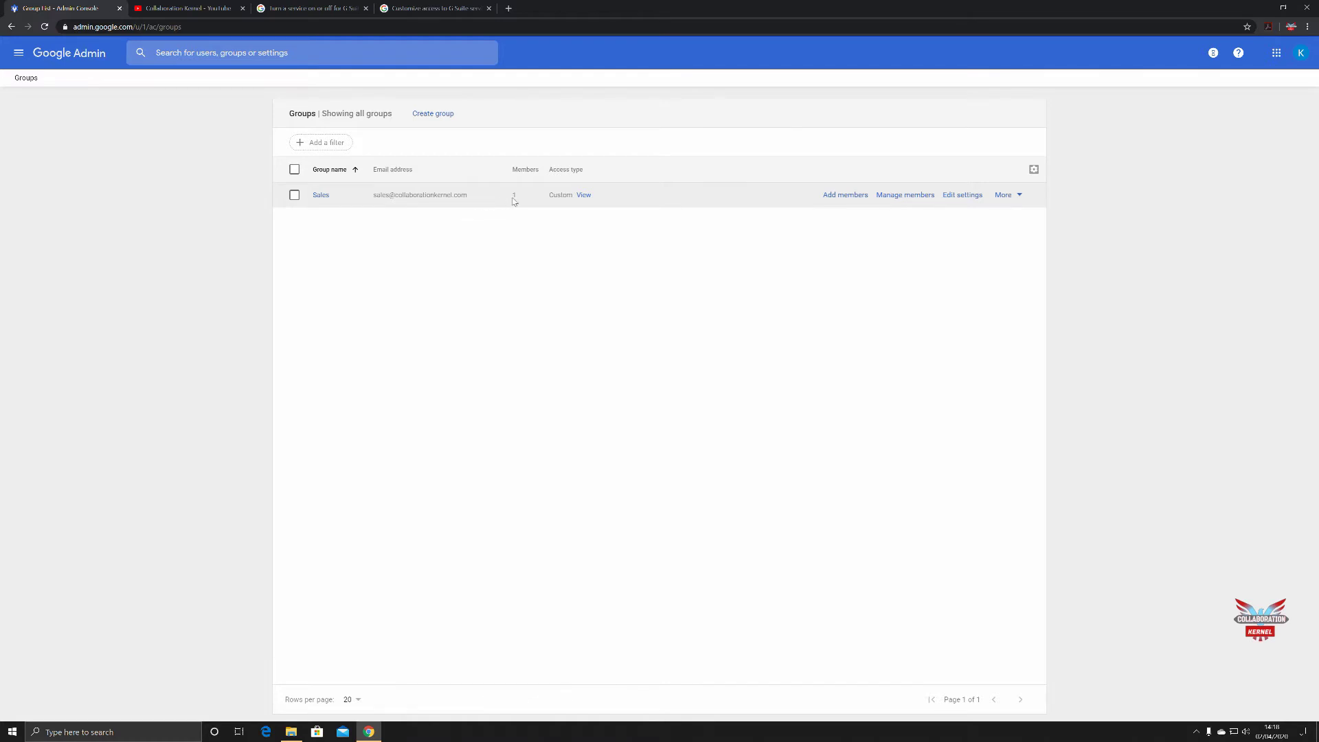
- View the Sales group's current access settings summary, then close the panel
left_click(584, 196)
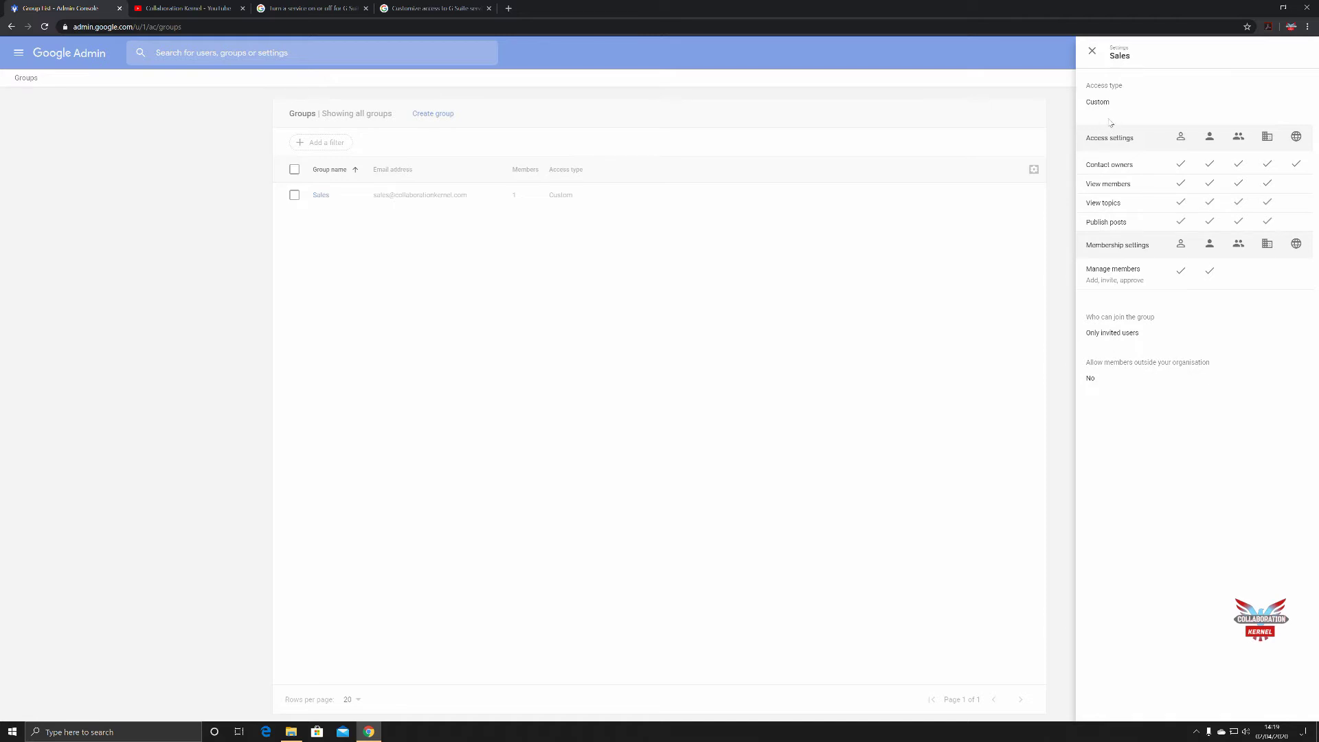
left_click(1092, 50)
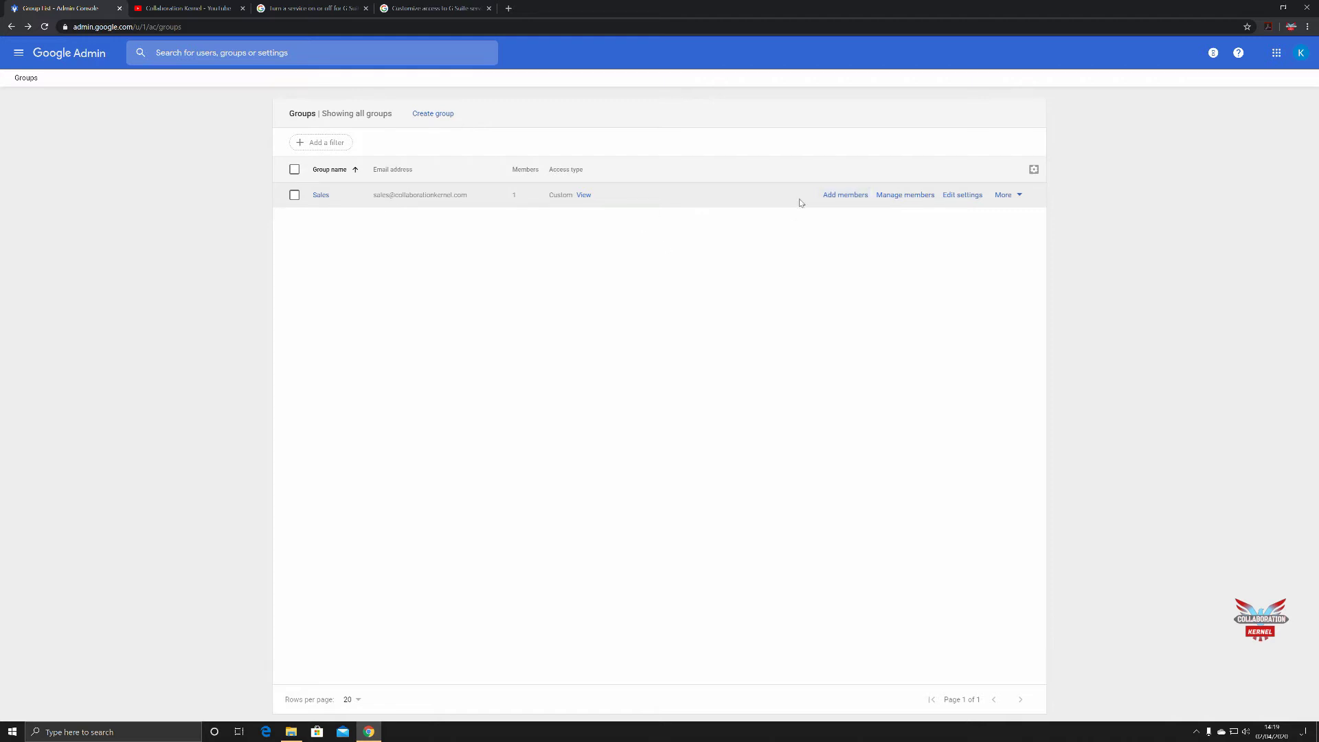
- Search for a user by name and add them to Sales as its second member
left_click(845, 195)
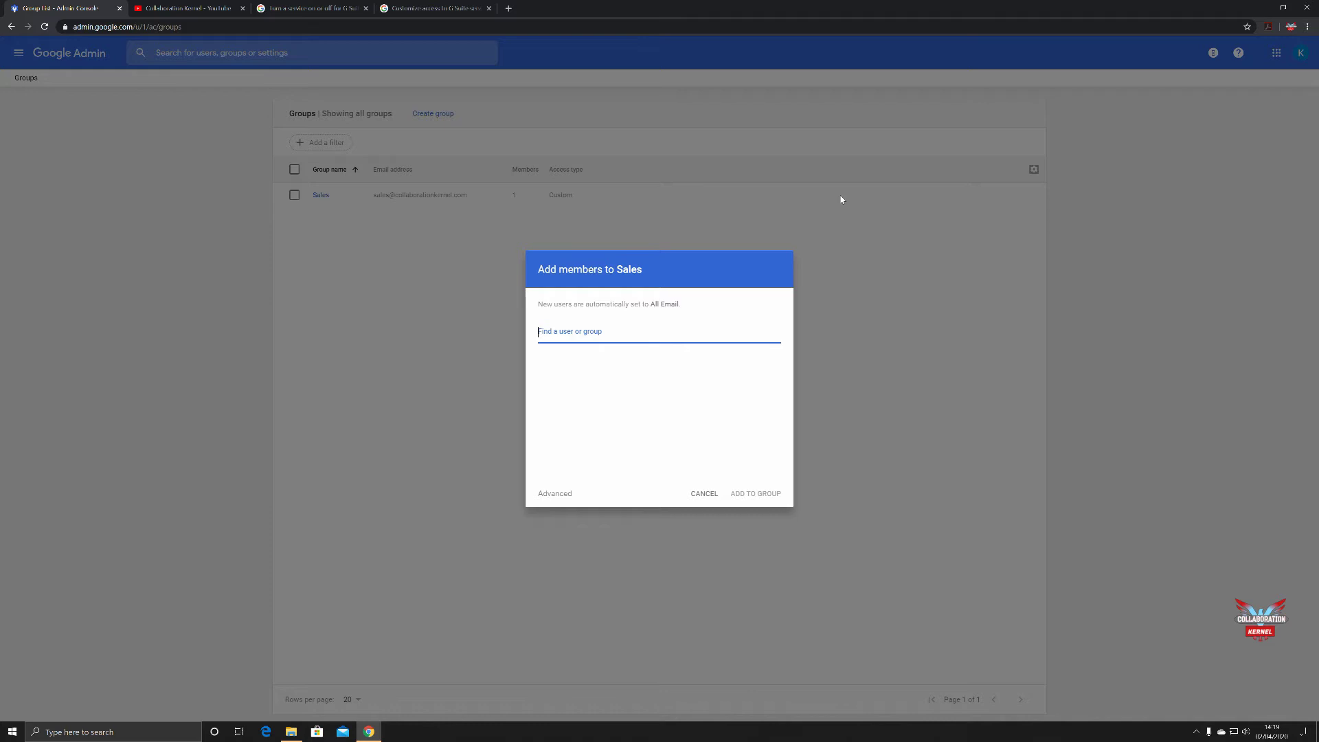
type("bo")
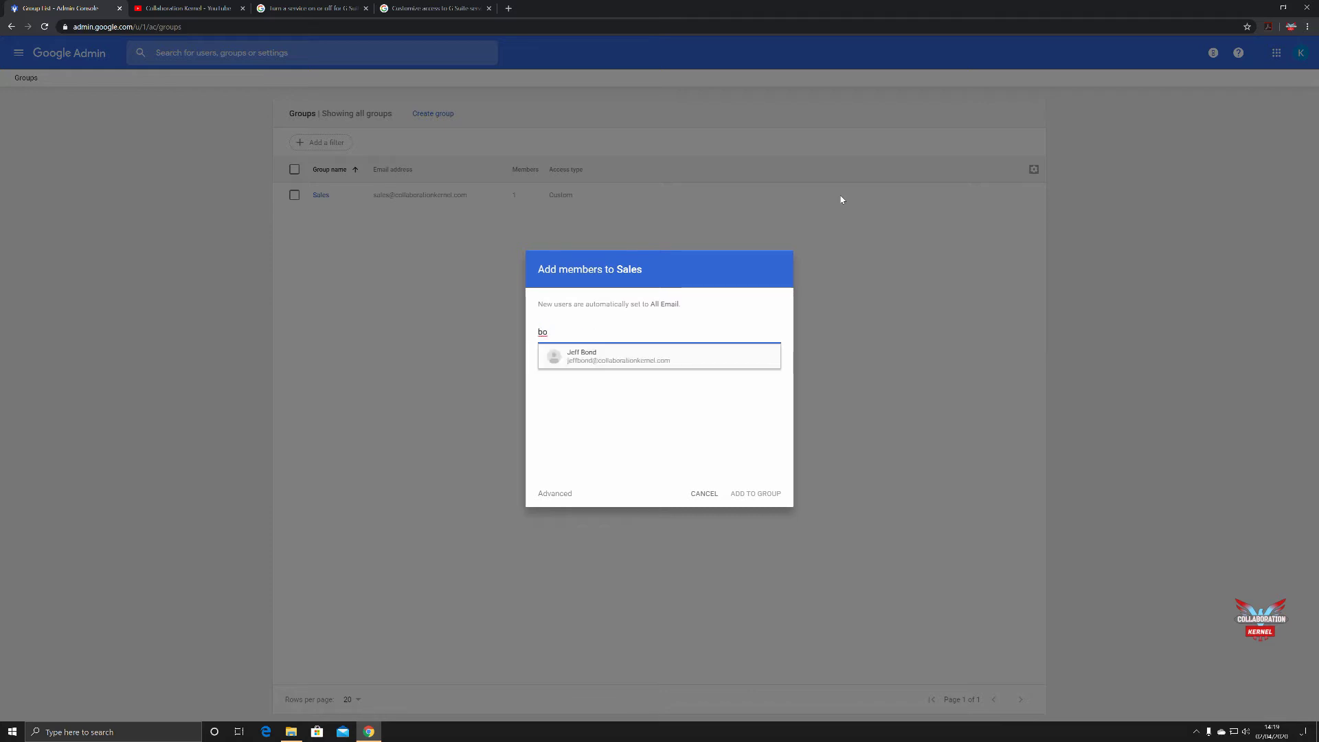
left_click(609, 367)
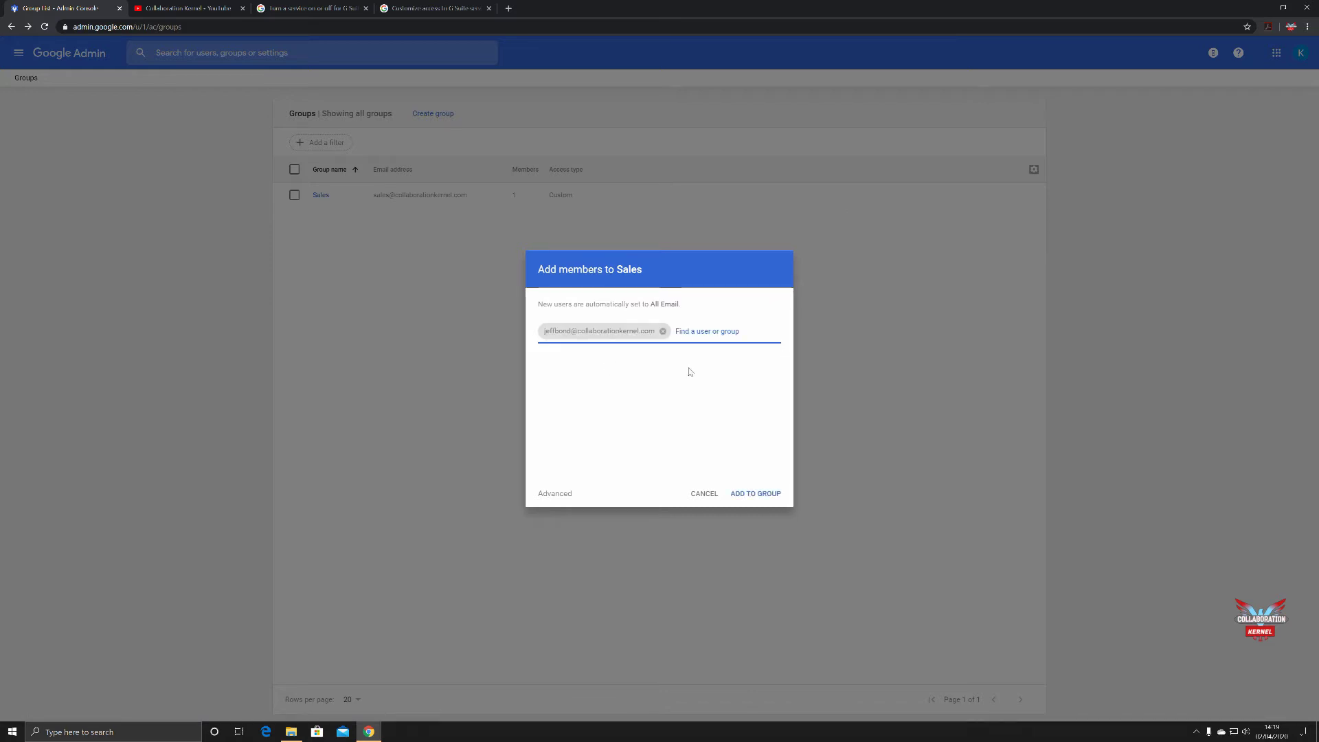
left_click(763, 493)
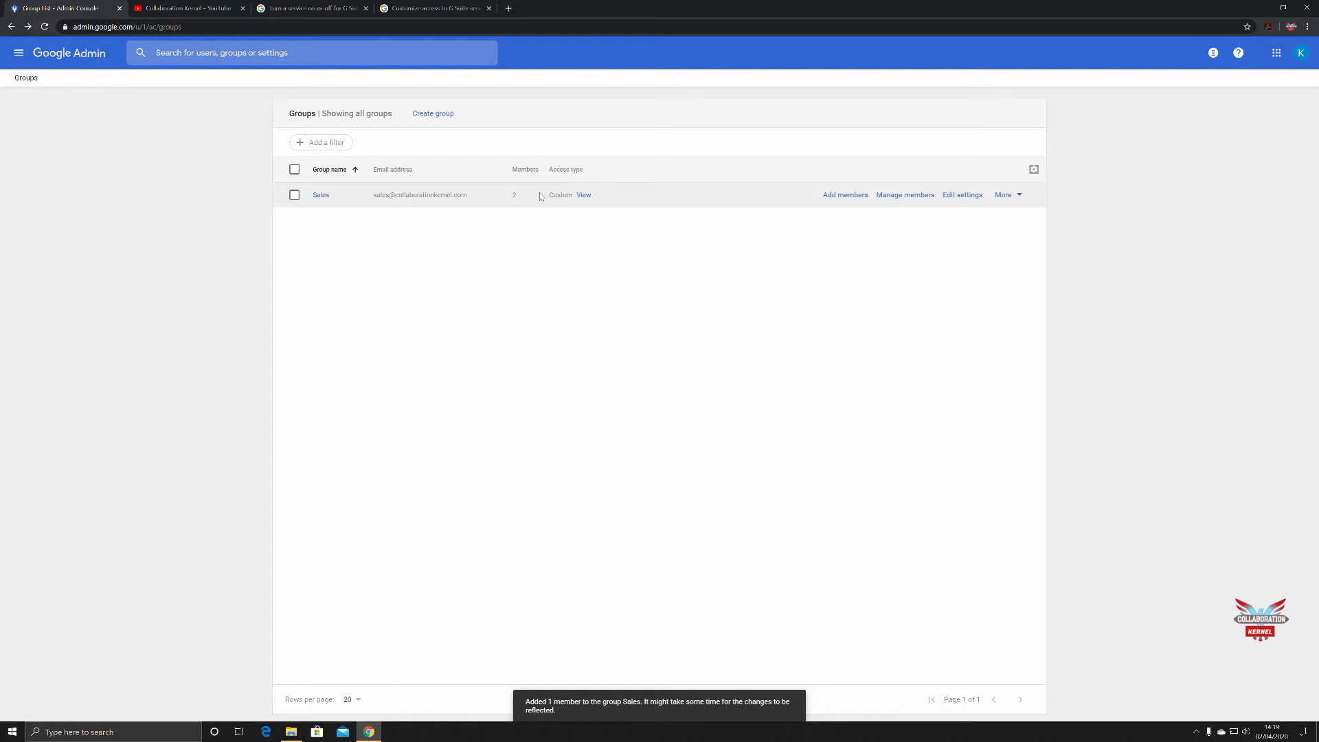
- Make the new Sales member a Manager, save, and go to the Sales details page
left_click(907, 197)
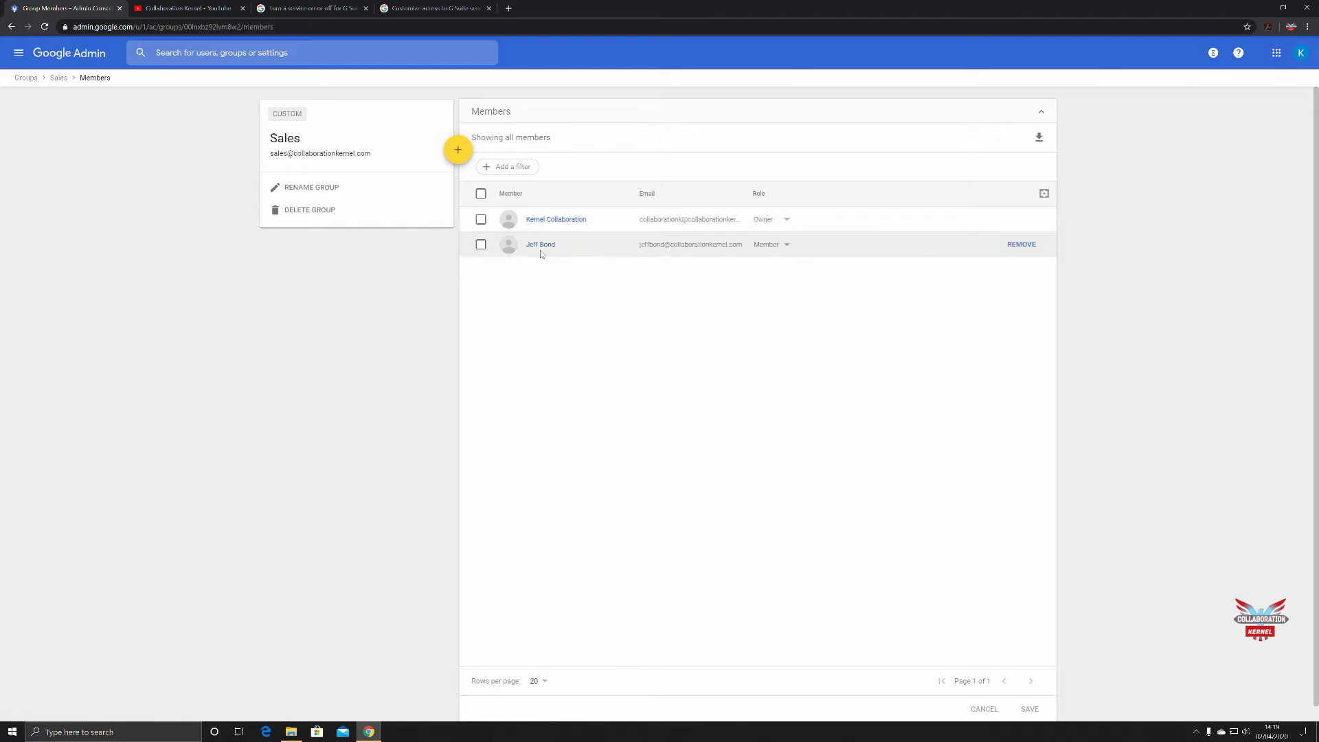
left_click(782, 247)
left_click(790, 234)
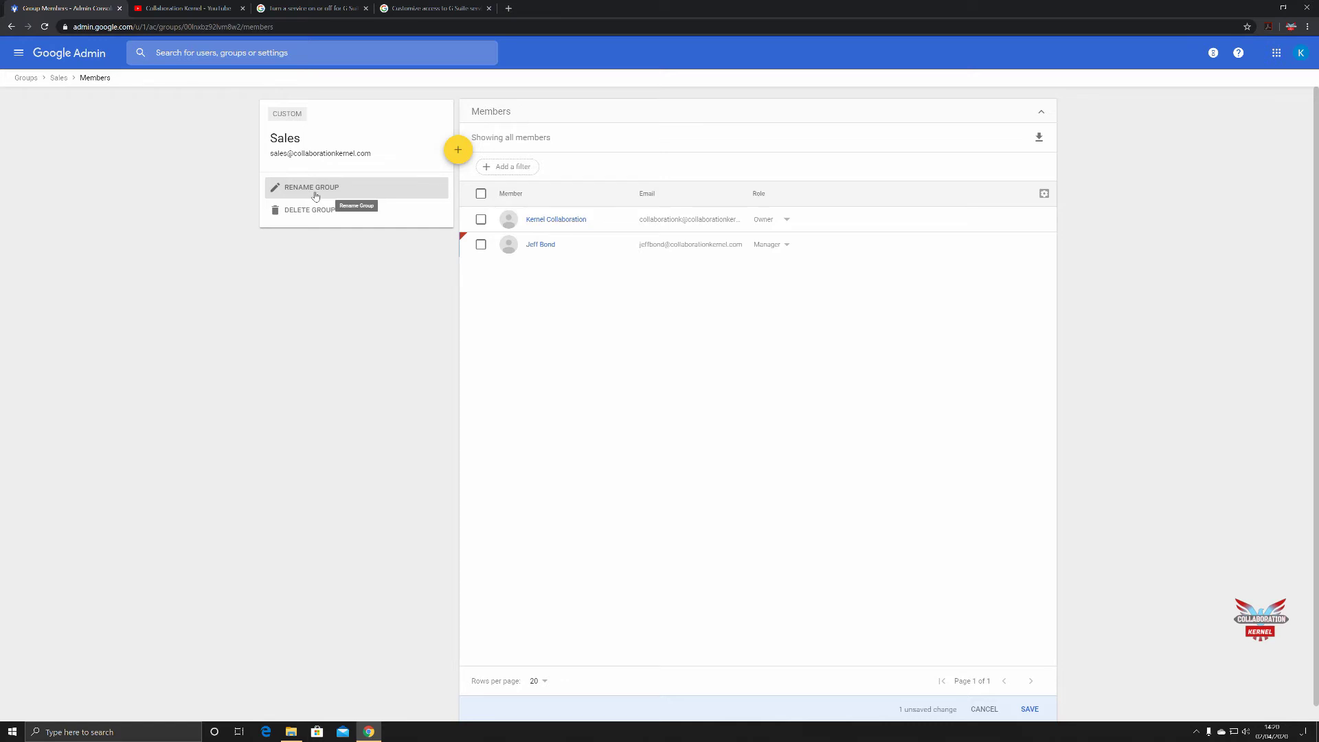
left_click(1031, 709)
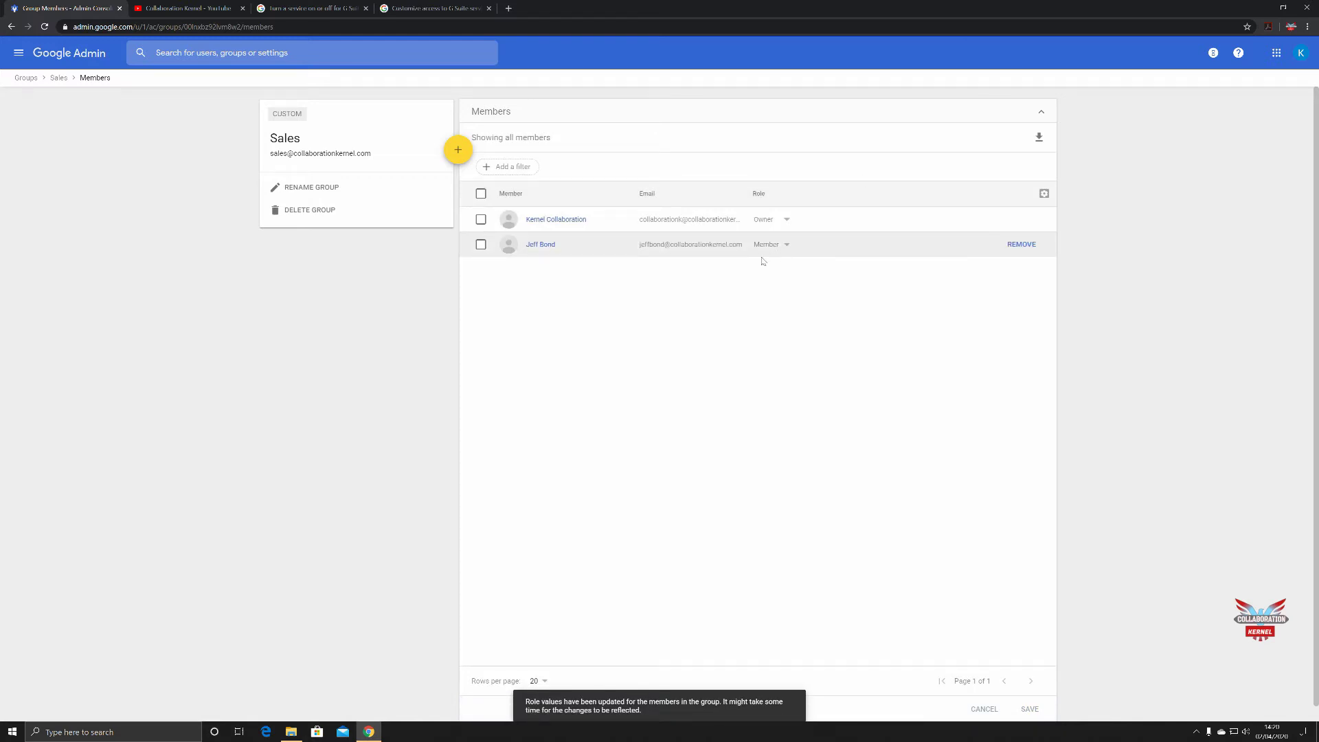
left_click(59, 78)
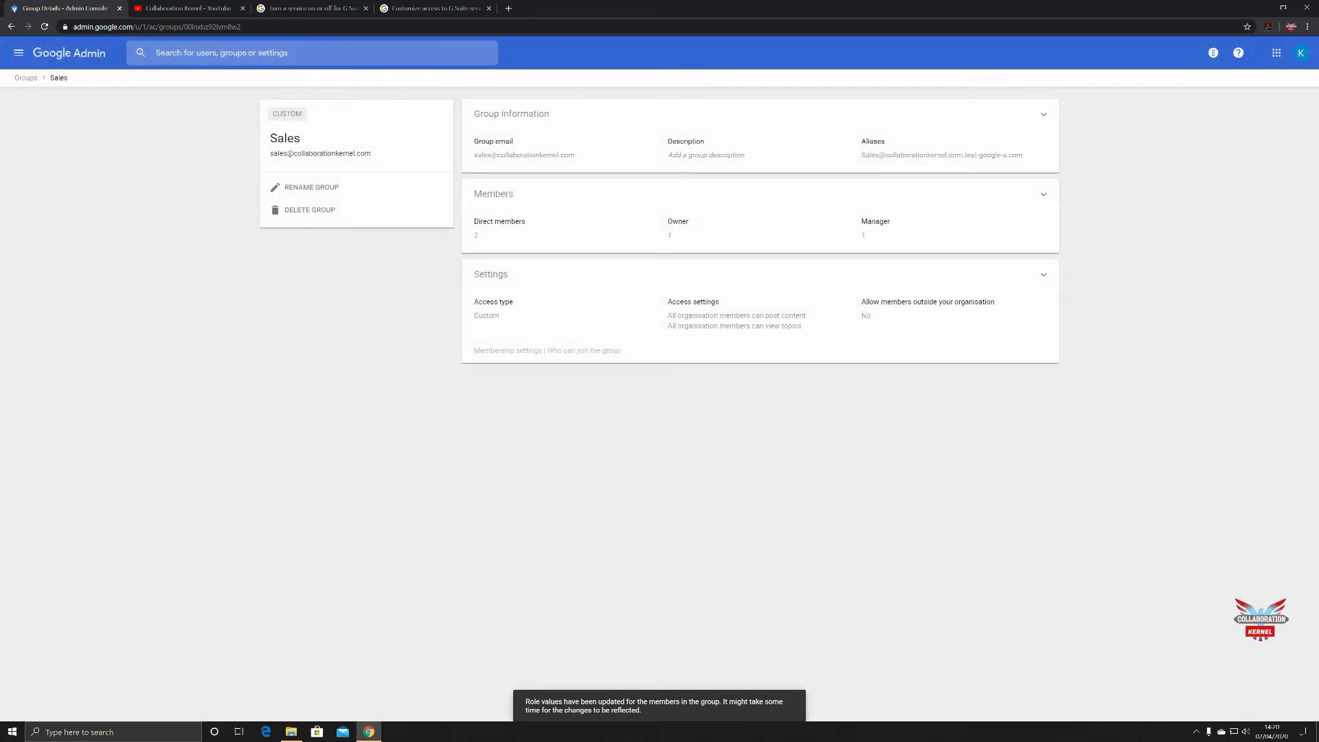
- Return to the groups list and open the Sales group's settings page
left_click(28, 79)
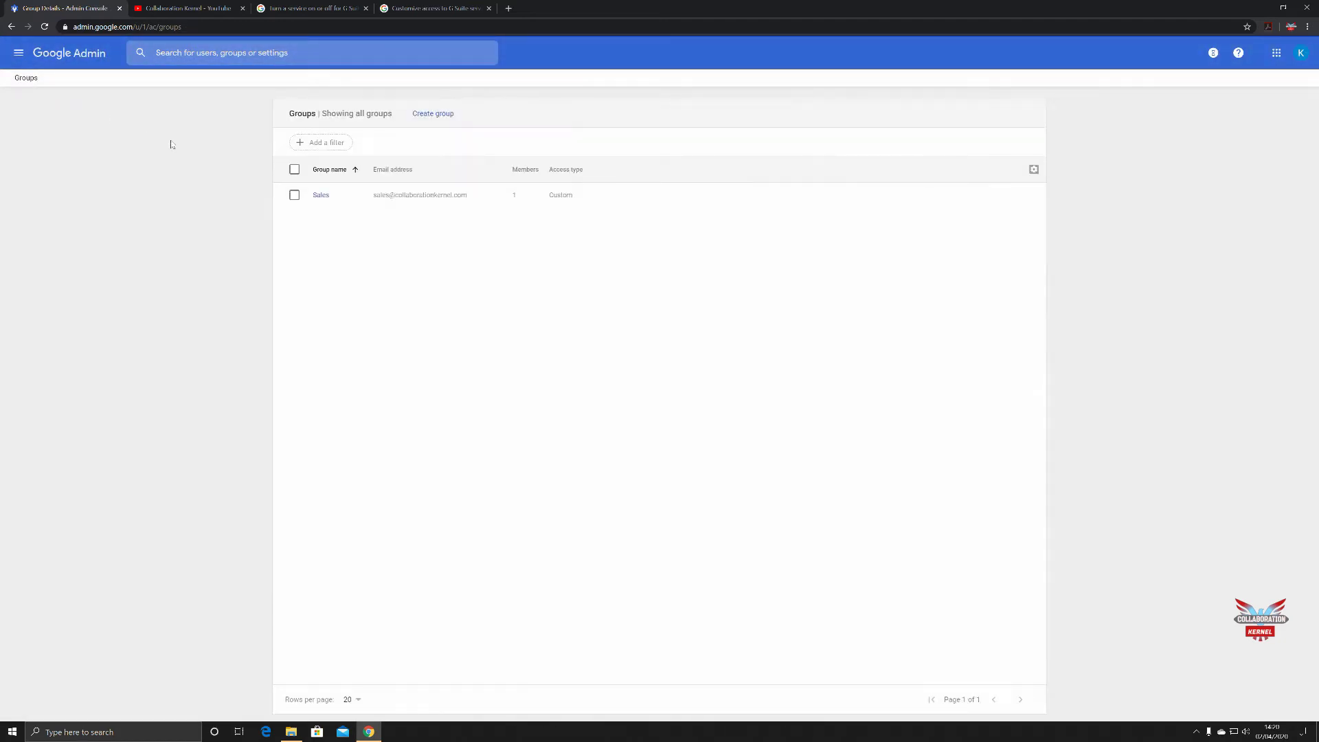
mouse_move(583, 201)
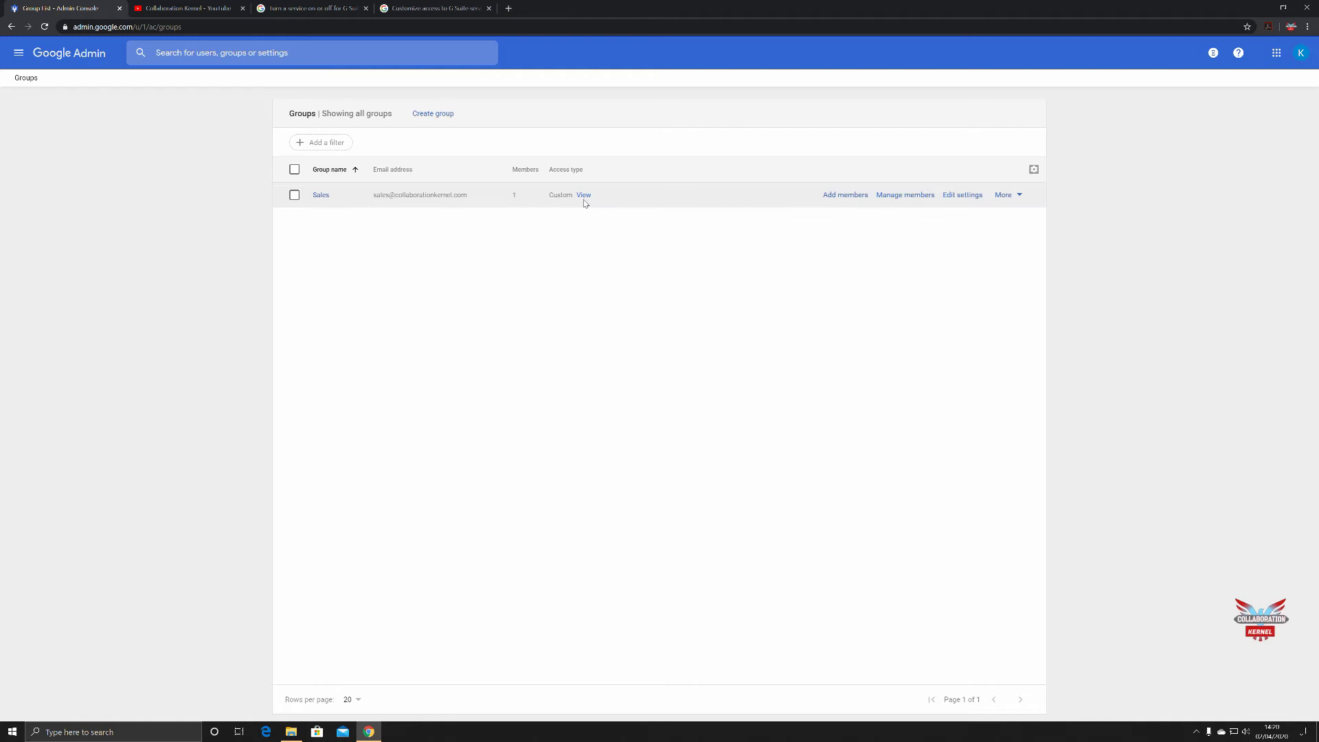
left_click(963, 197)
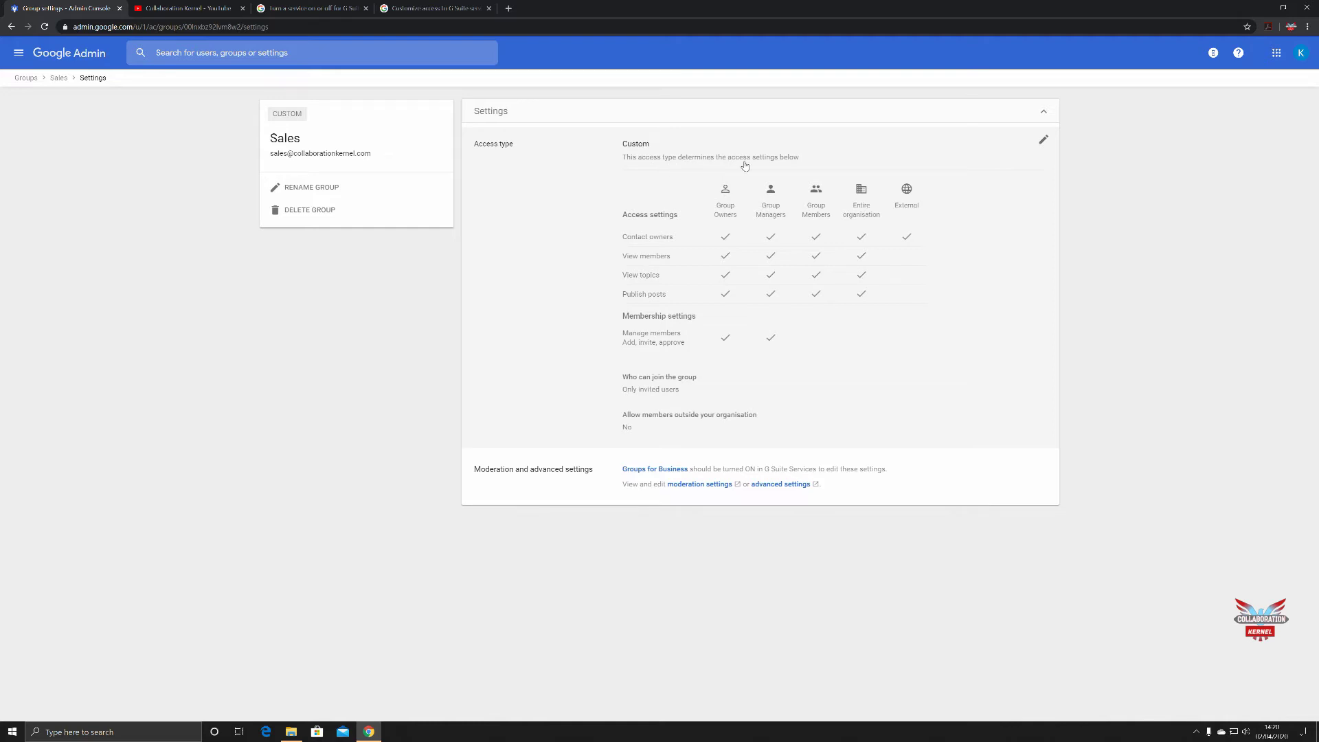
- Edit the Sales access settings and select the Public access type
left_click(1042, 142)
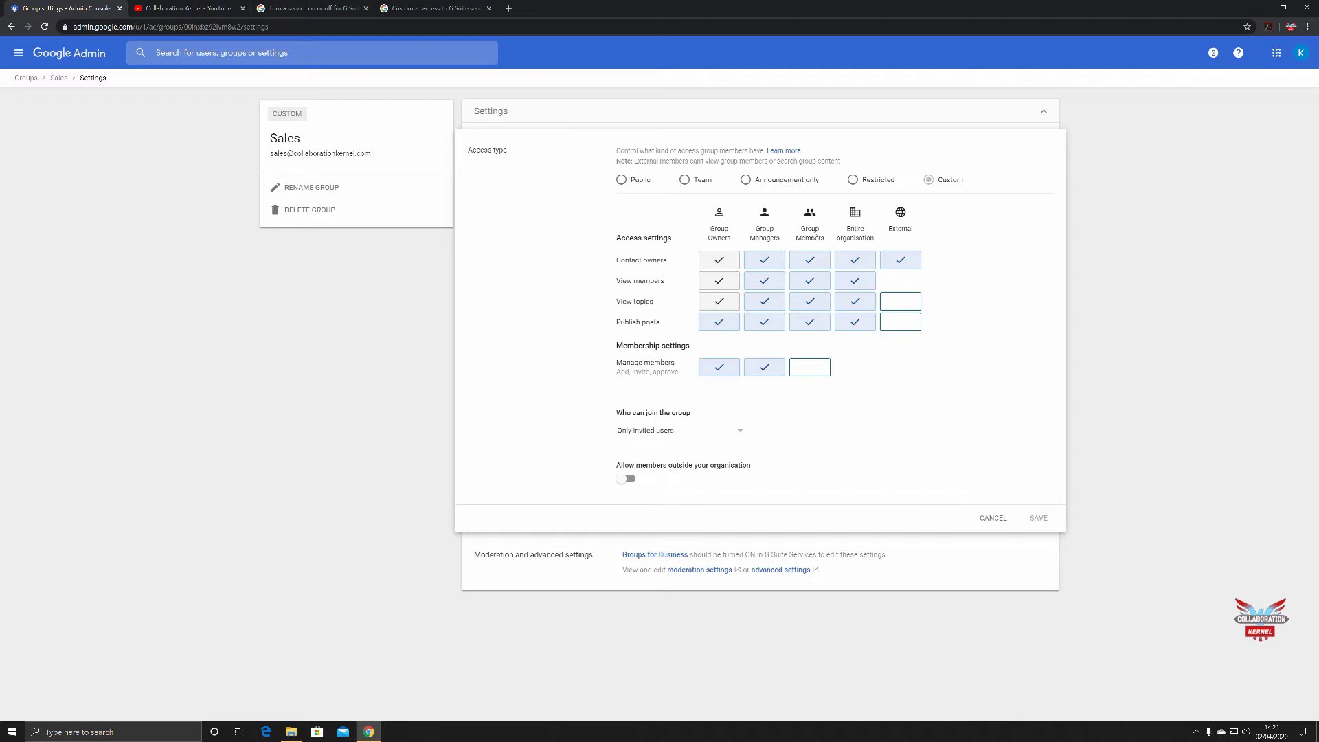
left_click(621, 181)
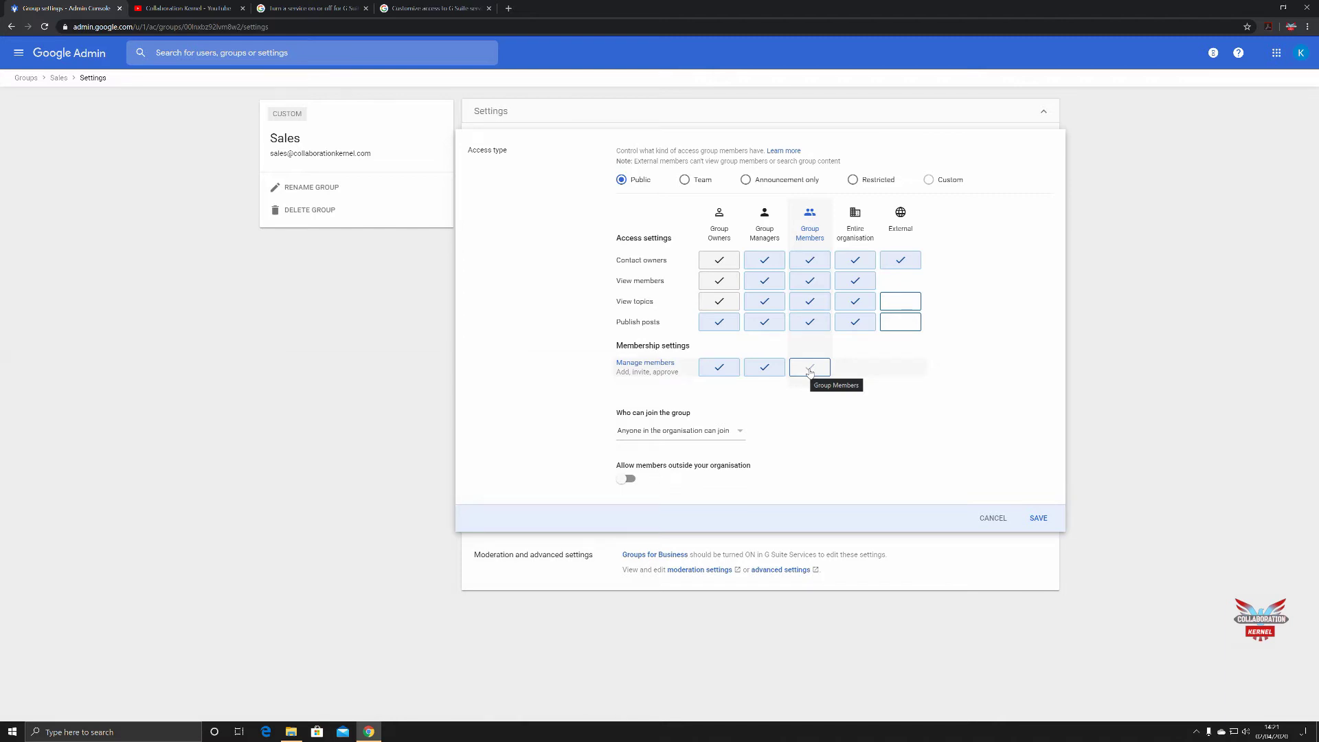
- Tick then untick Group Members under Manage members, turning access type to Custom
left_click(824, 369)
left_click(823, 368)
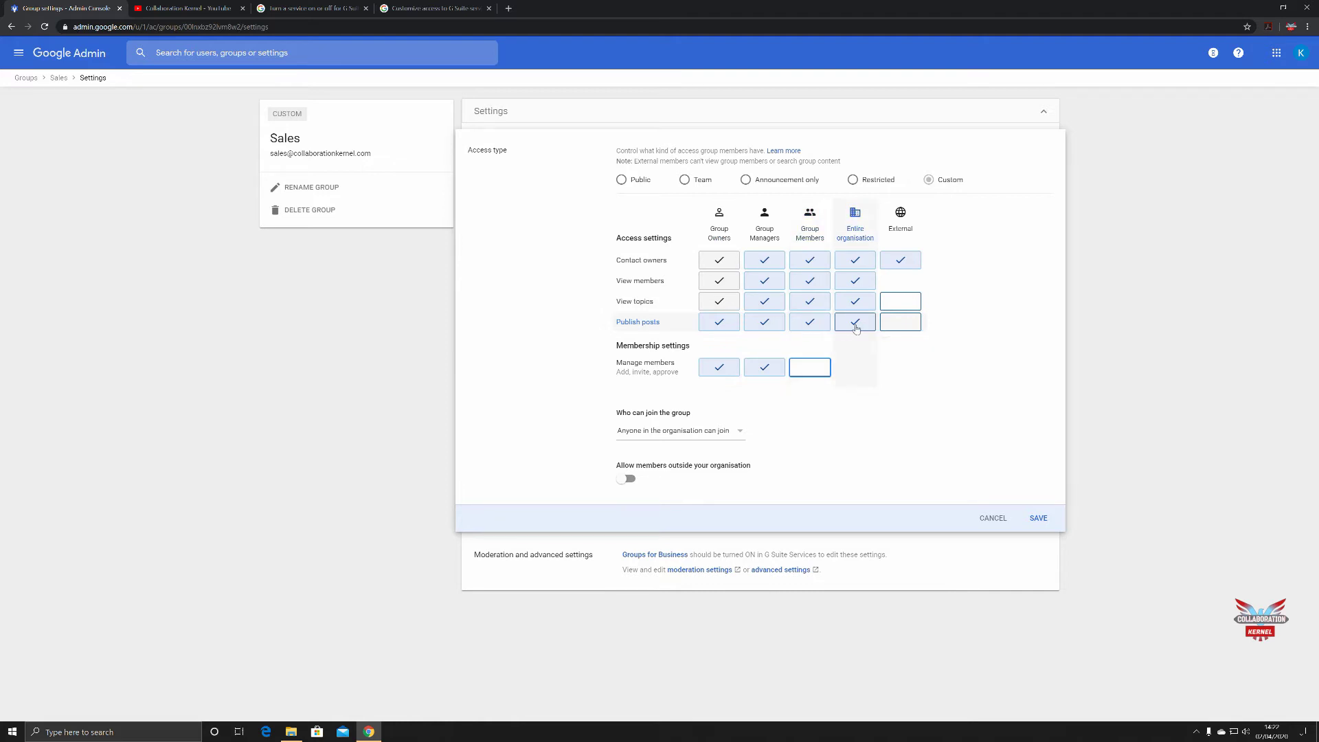
- Untick Entire organisation and External for contact owners, view members, view topics and publish posts
left_click(855, 261)
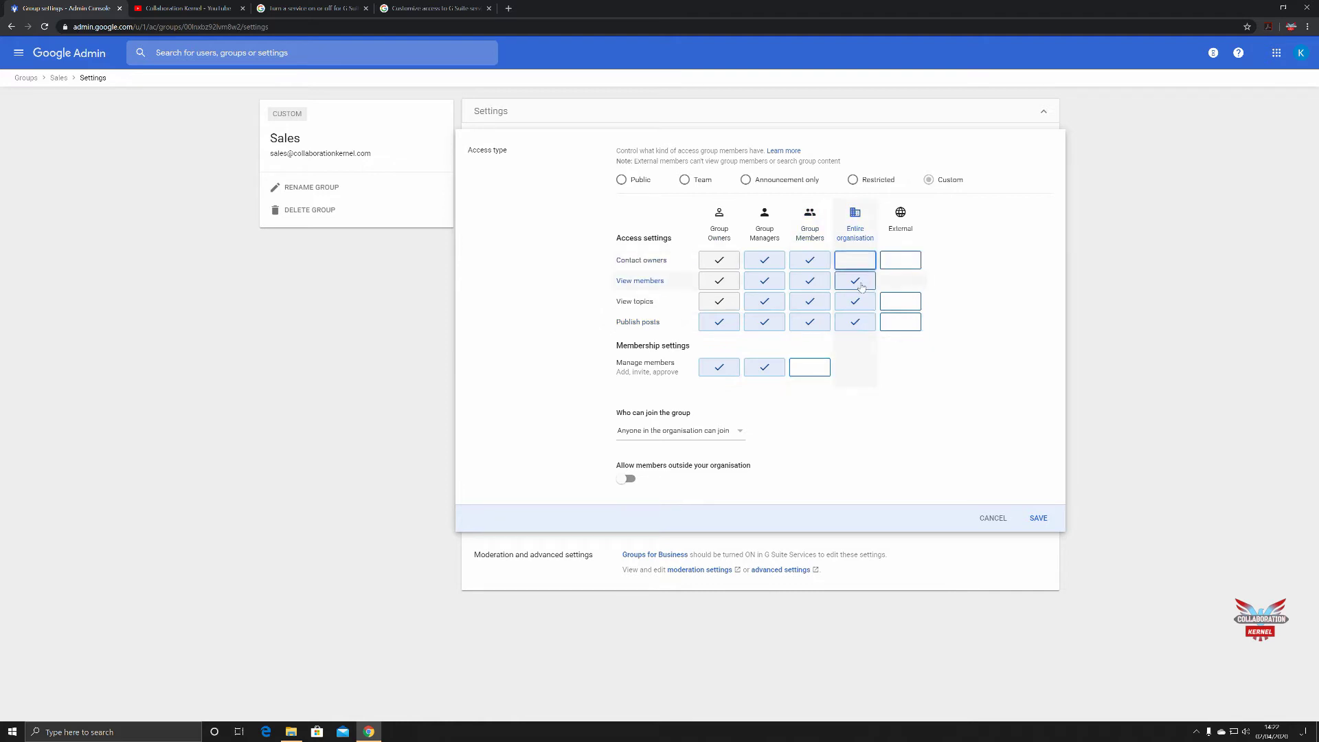
left_click(861, 287)
left_click(862, 303)
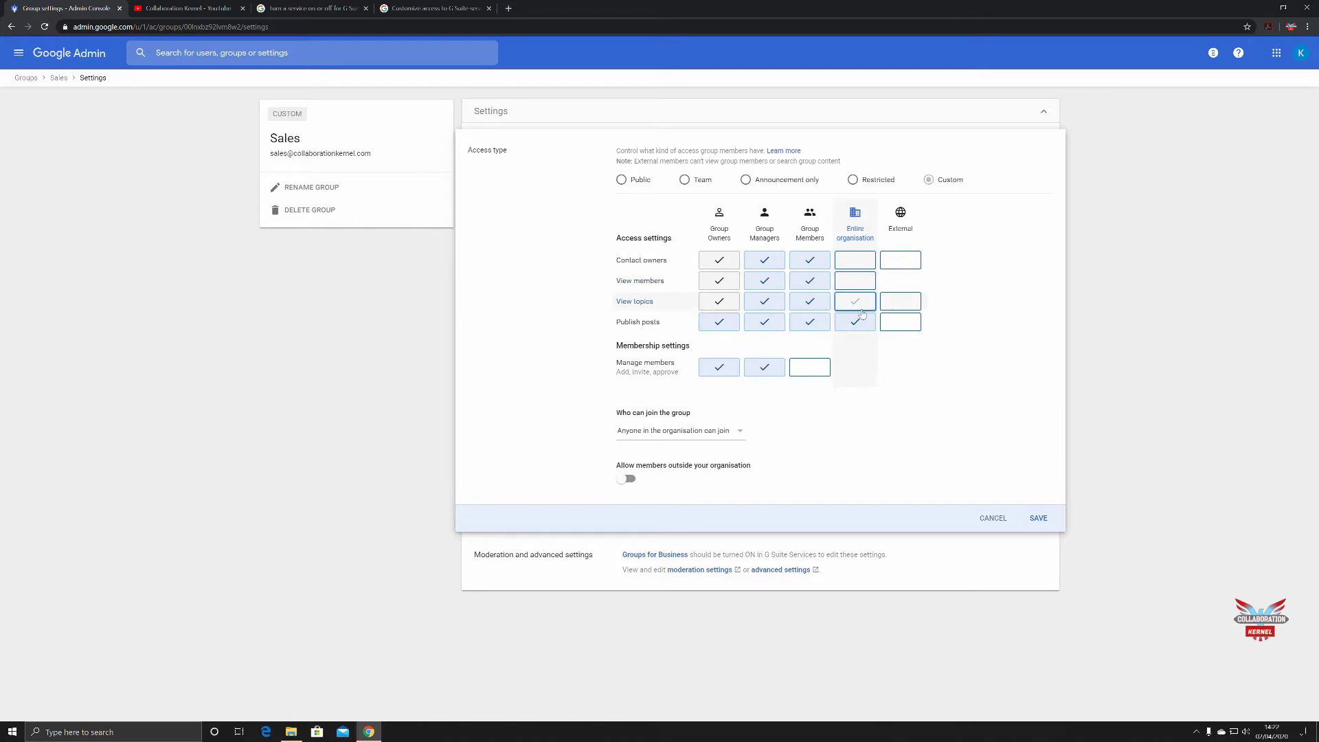
left_click(862, 319)
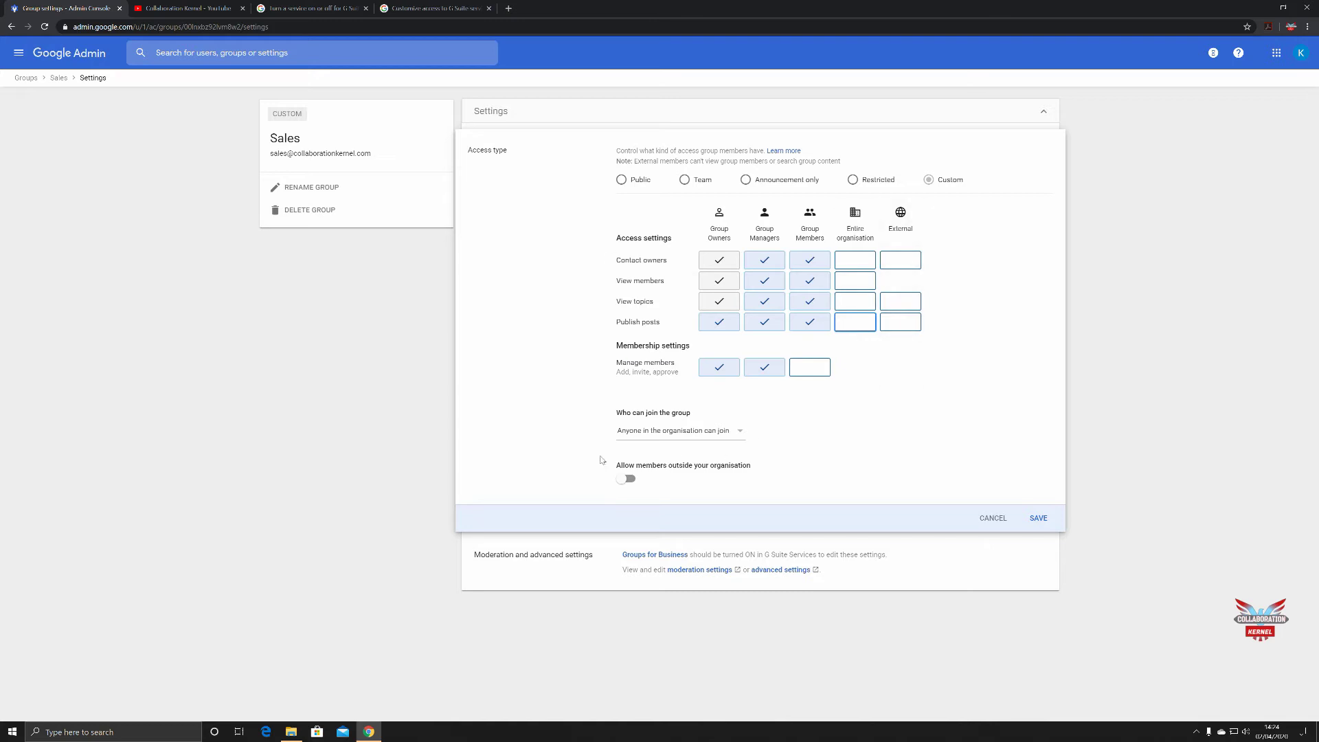
- Limit joining to only invited users and toggle outside members on, then off again
left_click(739, 434)
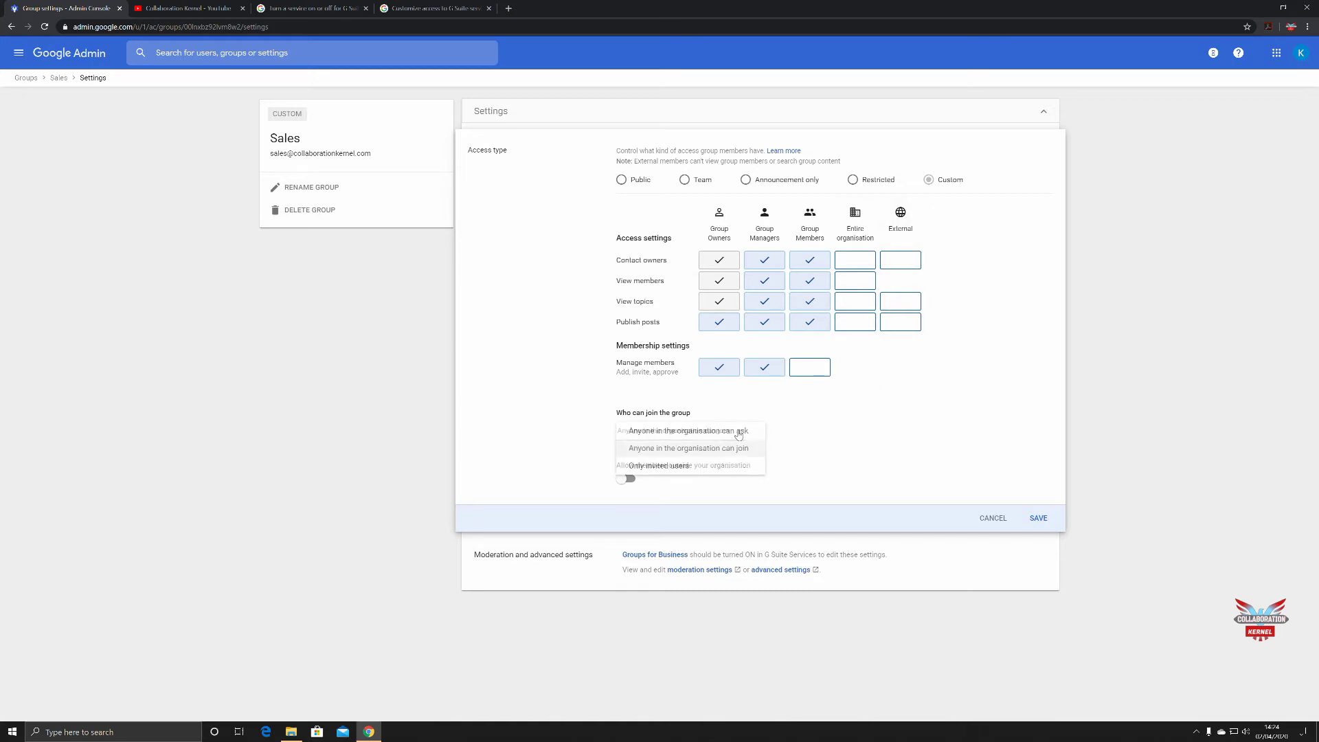
left_click(687, 466)
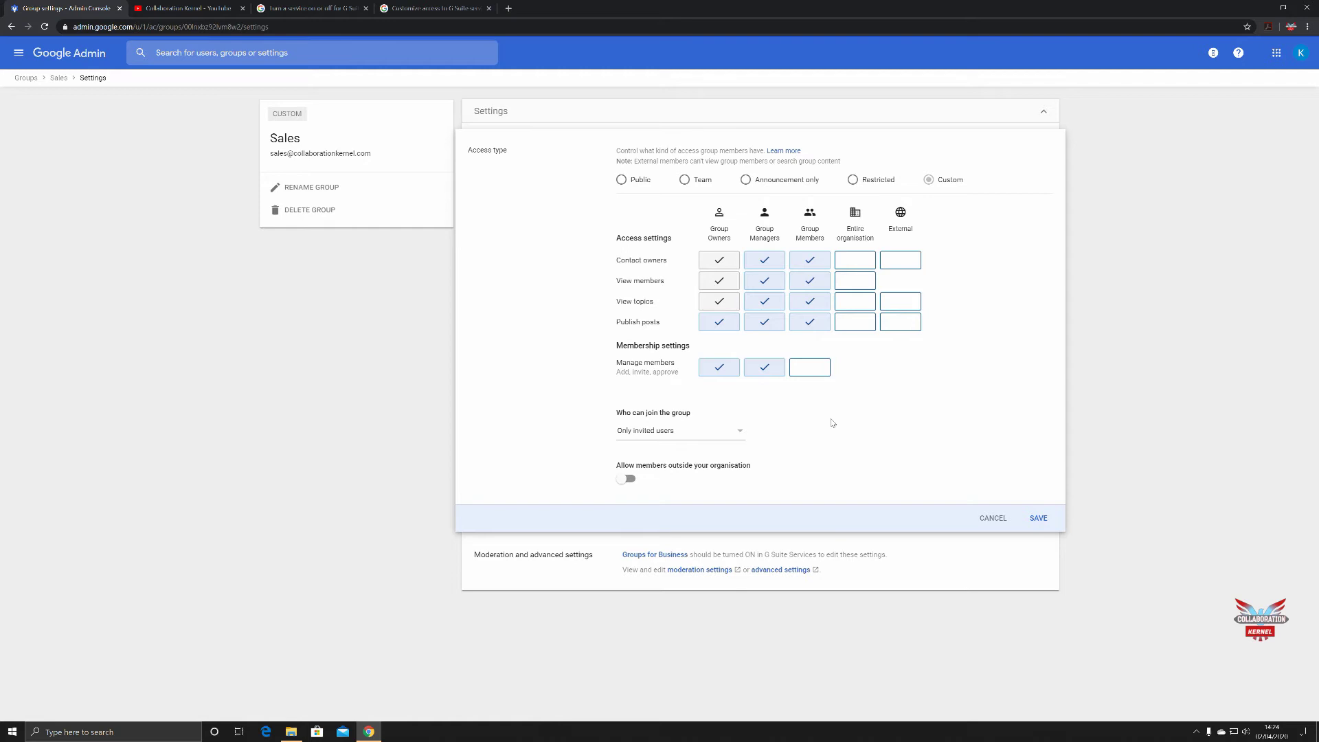
left_click(625, 479)
left_click(628, 479)
- Try the Restricted, Announcement only and Team presets, ending on Public access
left_click(855, 183)
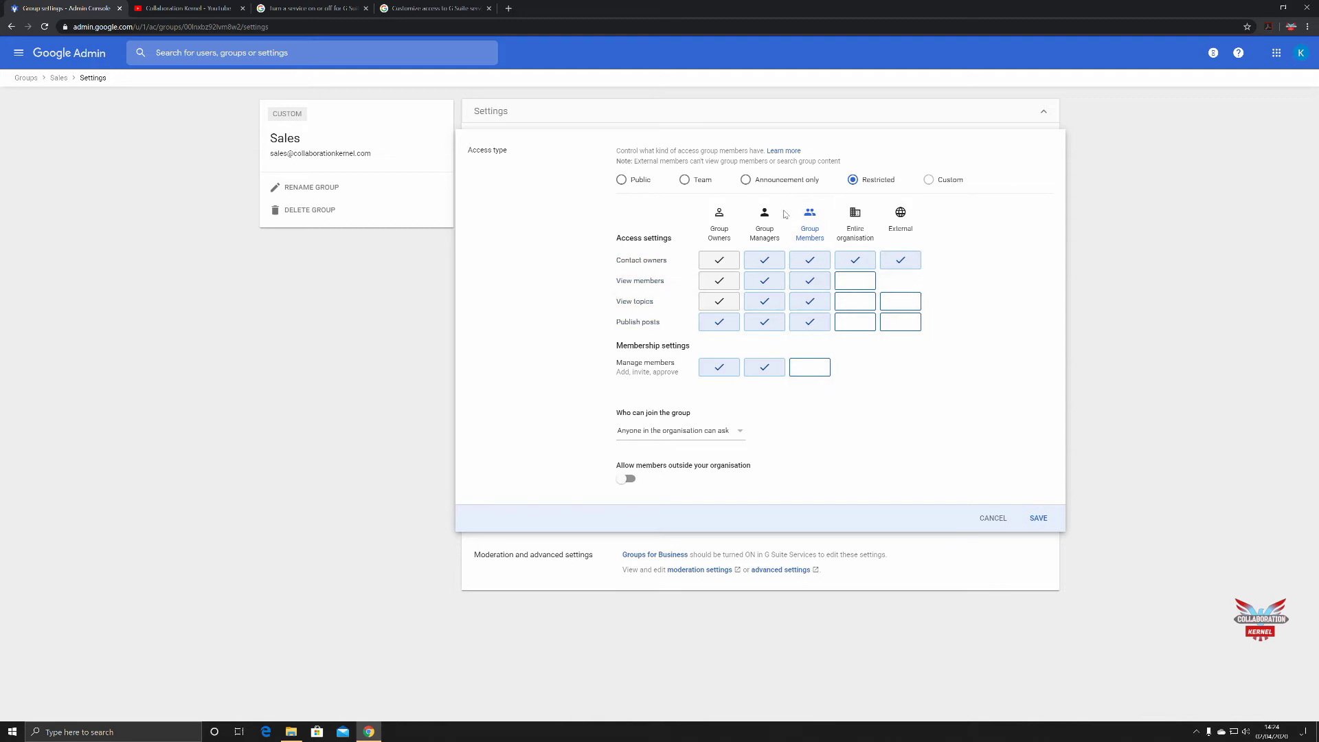
left_click(749, 183)
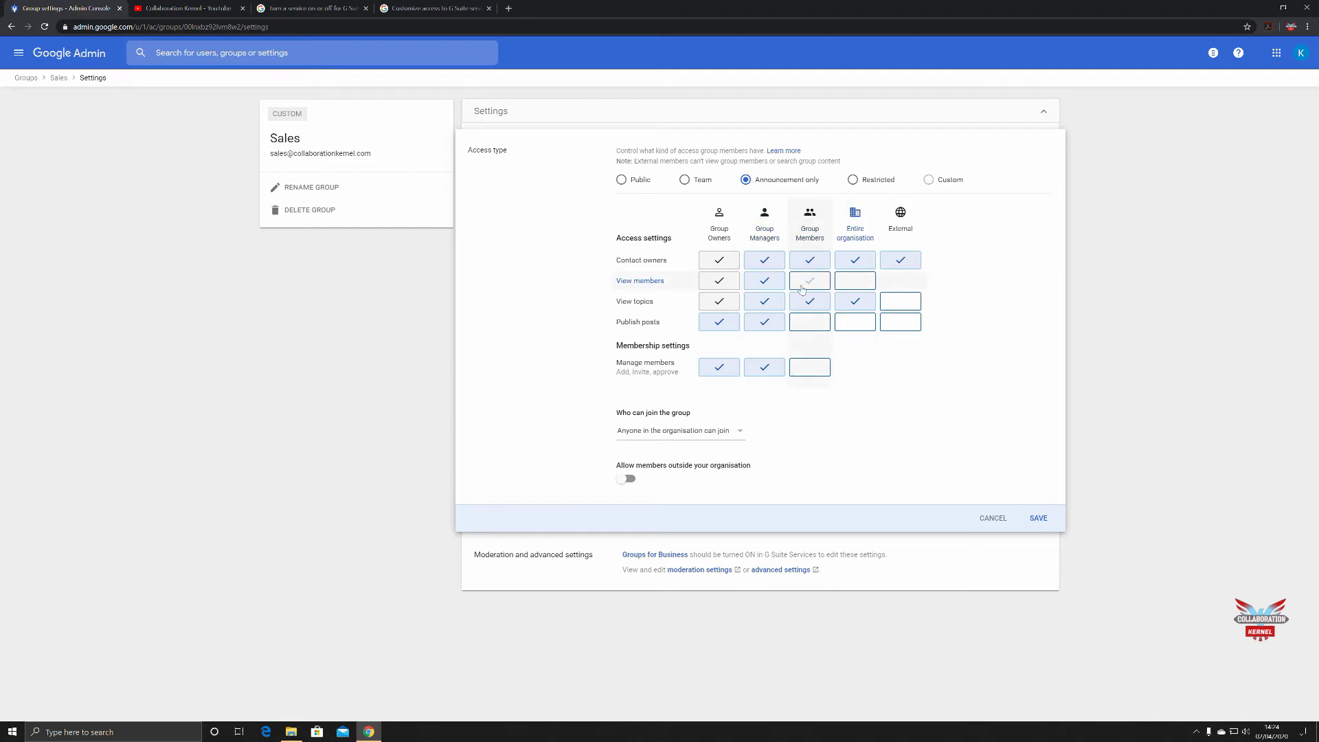
left_click(684, 180)
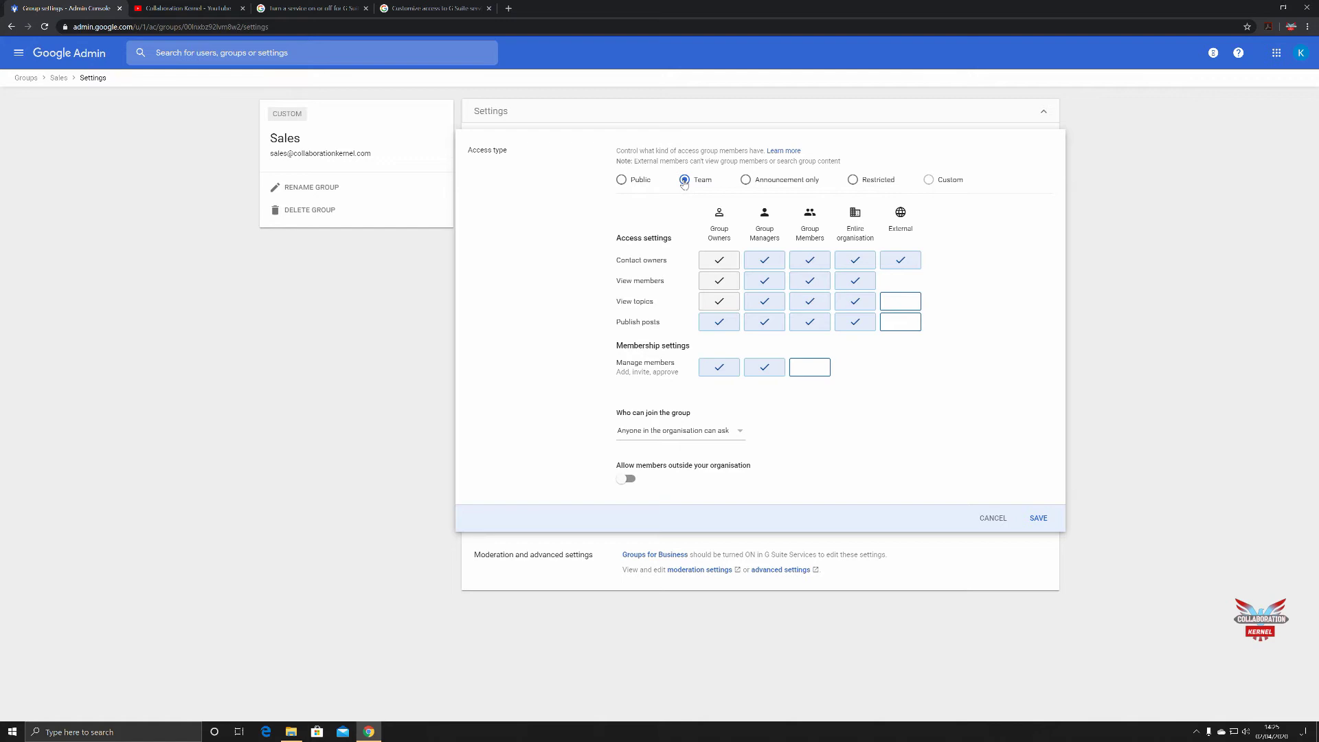
left_click(622, 181)
left_click(684, 181)
left_click(623, 180)
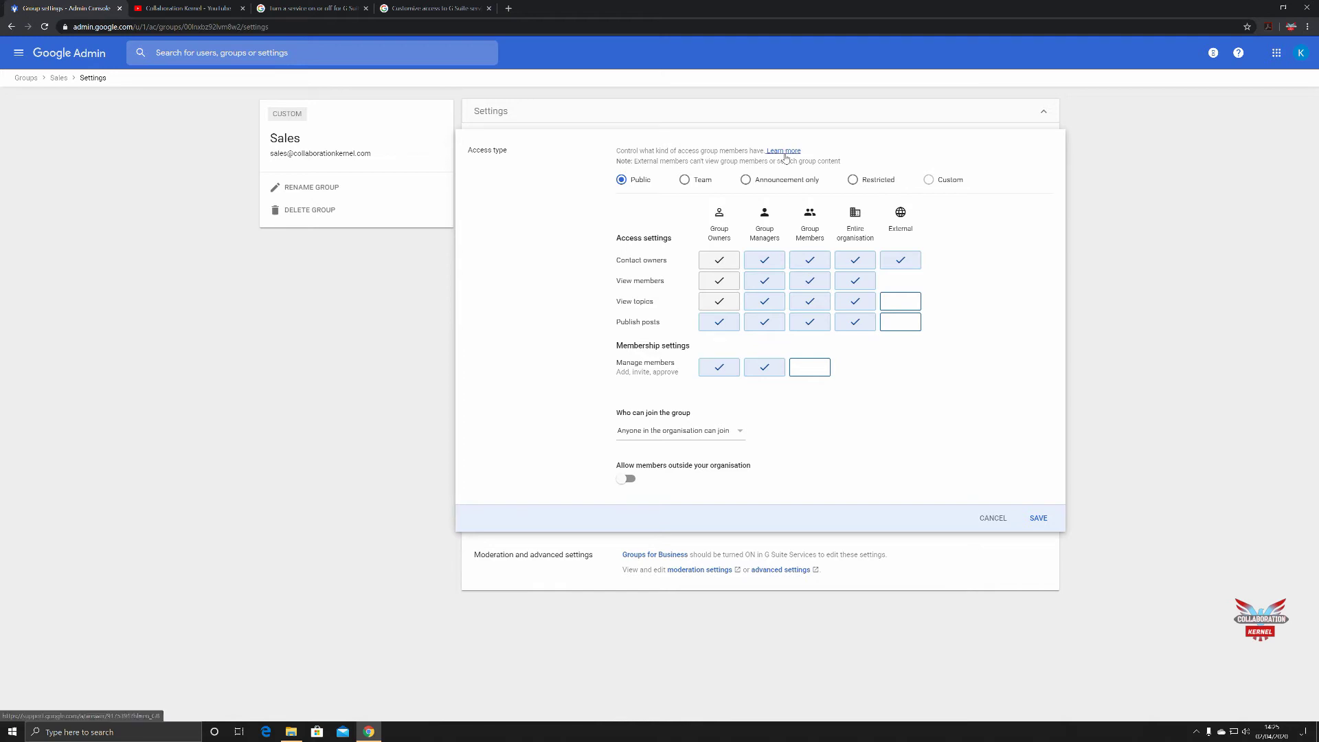
left_click(785, 152)
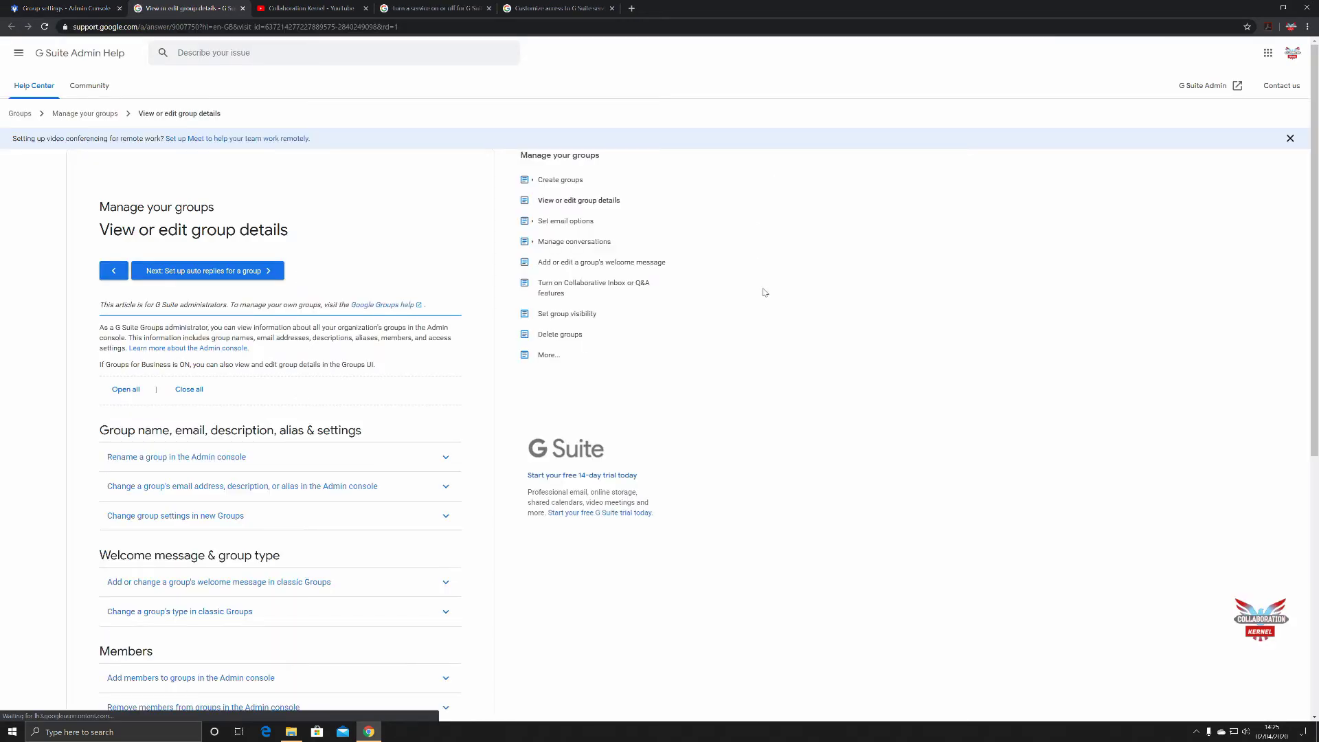
scroll(764, 292, "down", 1)
scroll(764, 292, "down", 1)
scroll(765, 292, "up", 1)
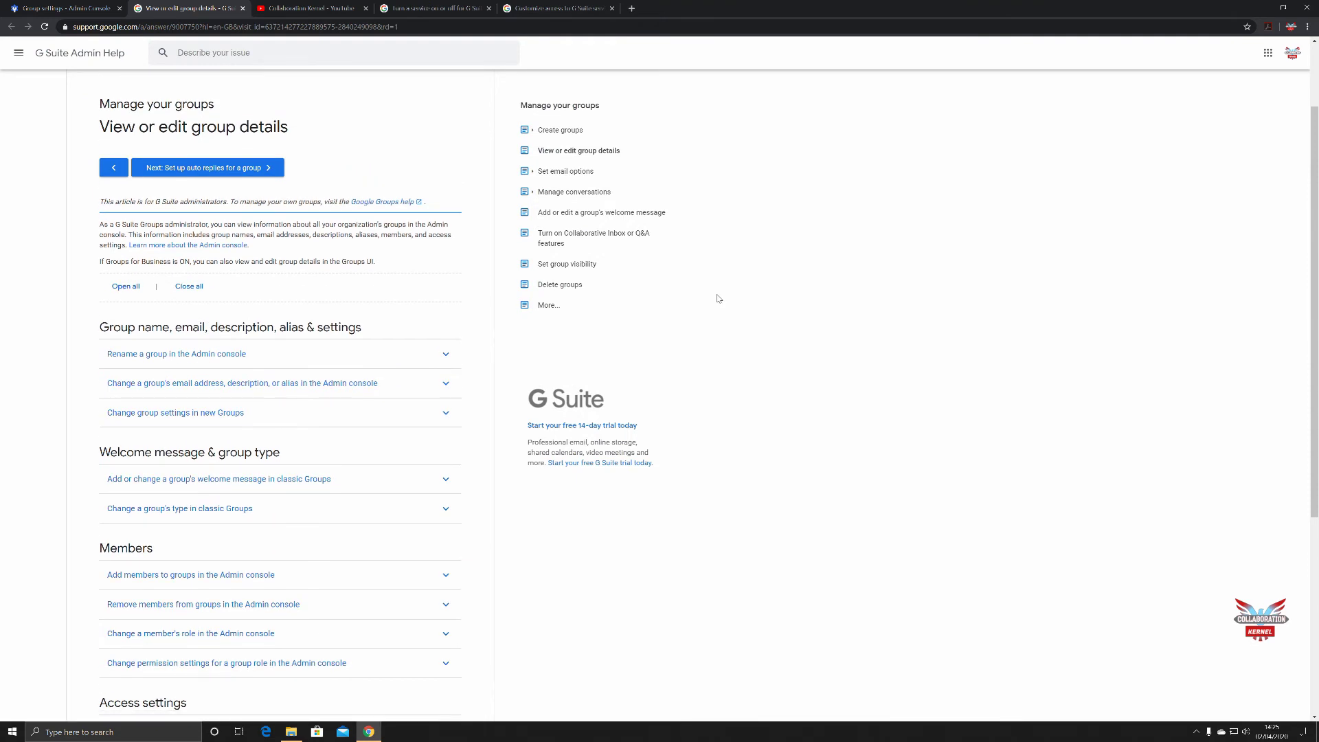
scroll(474, 334, "down", 1)
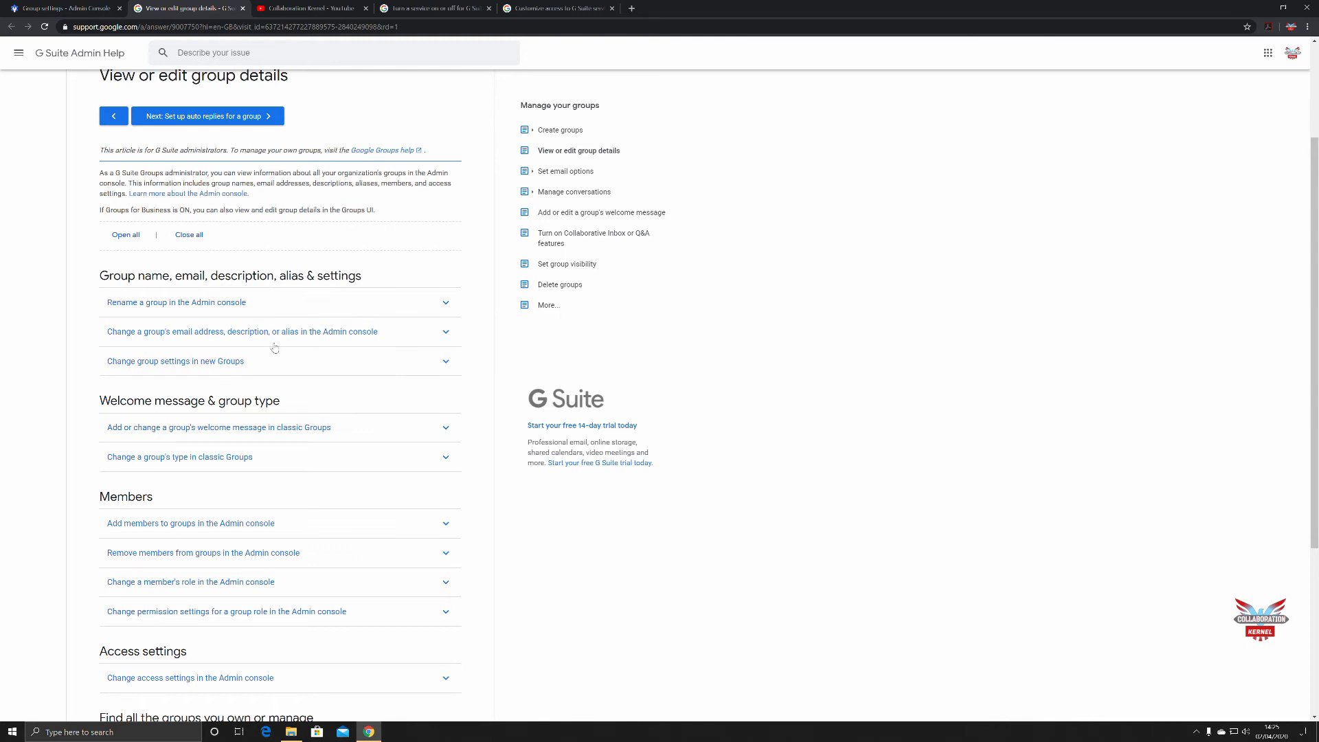
scroll(275, 348, "down", 1)
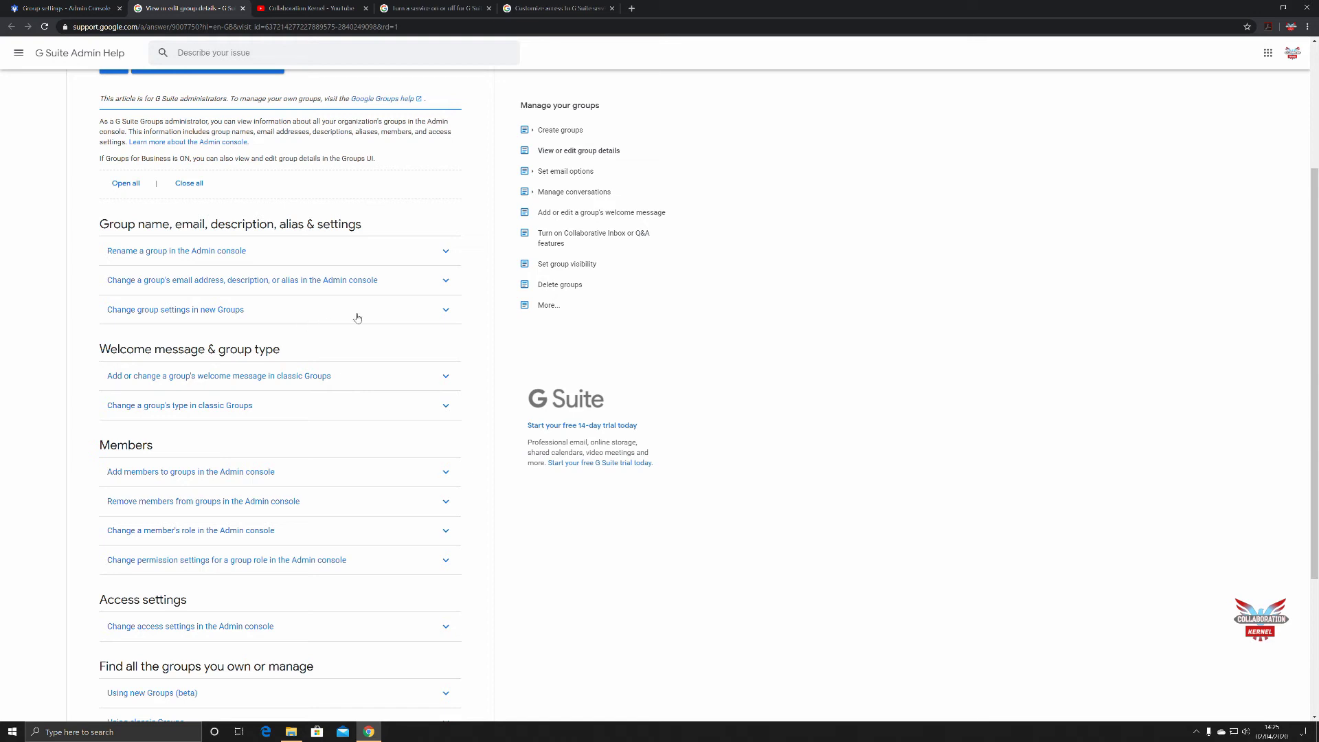
left_click(444, 281)
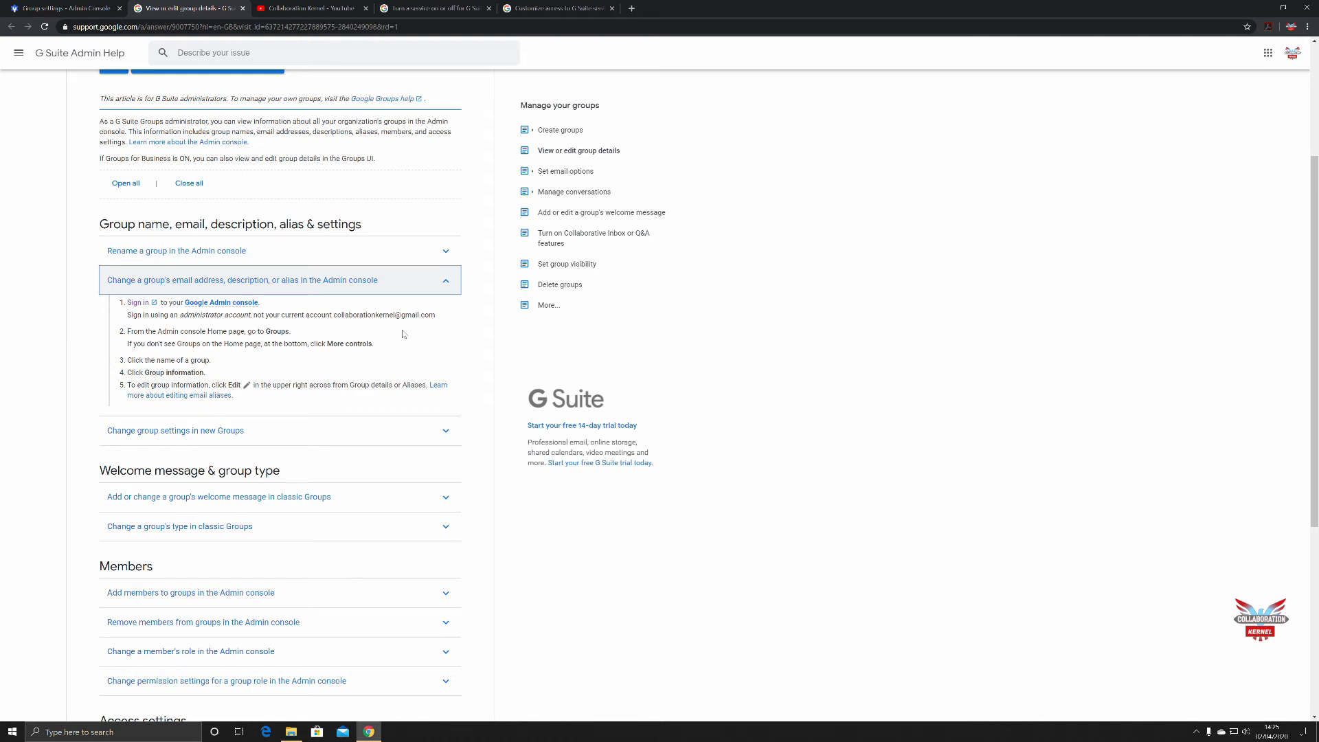
left_click(242, 8)
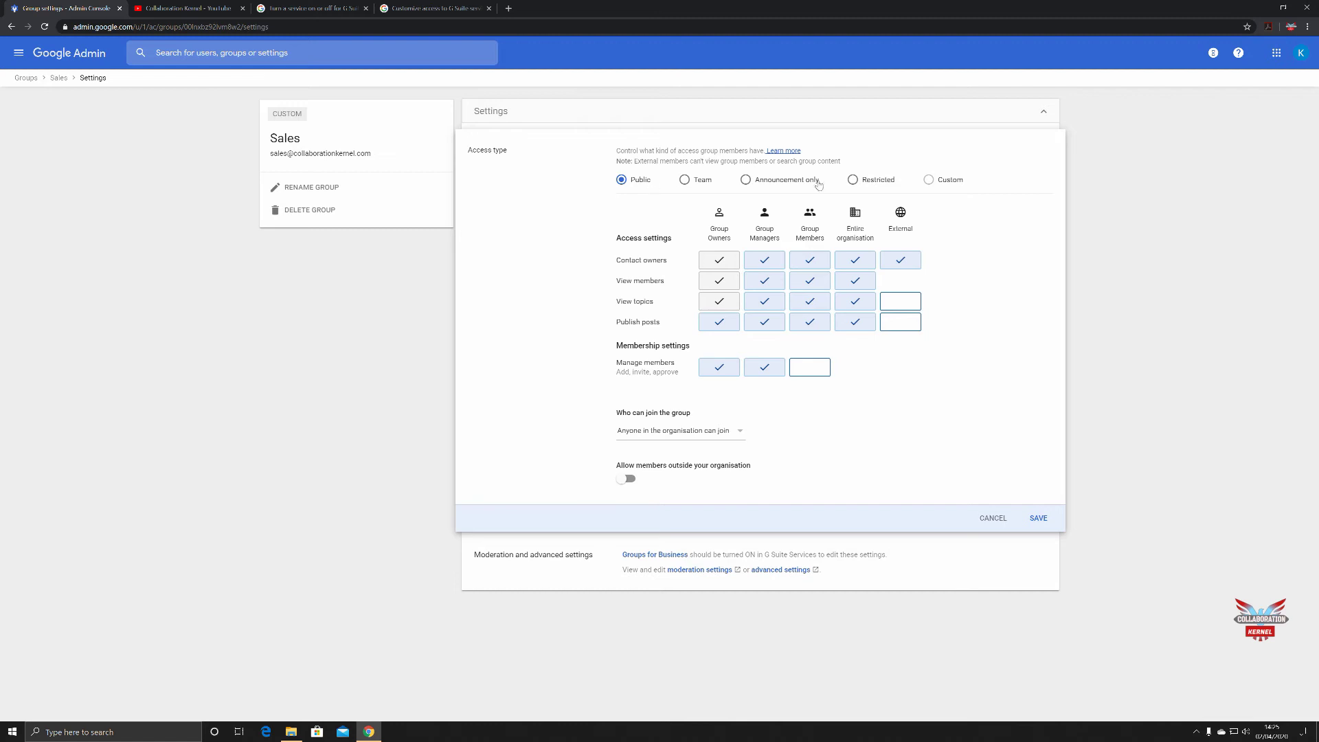
- Choose Restricted, block external and organisation-wide owner contact, allow only invited users, and save
left_click(851, 181)
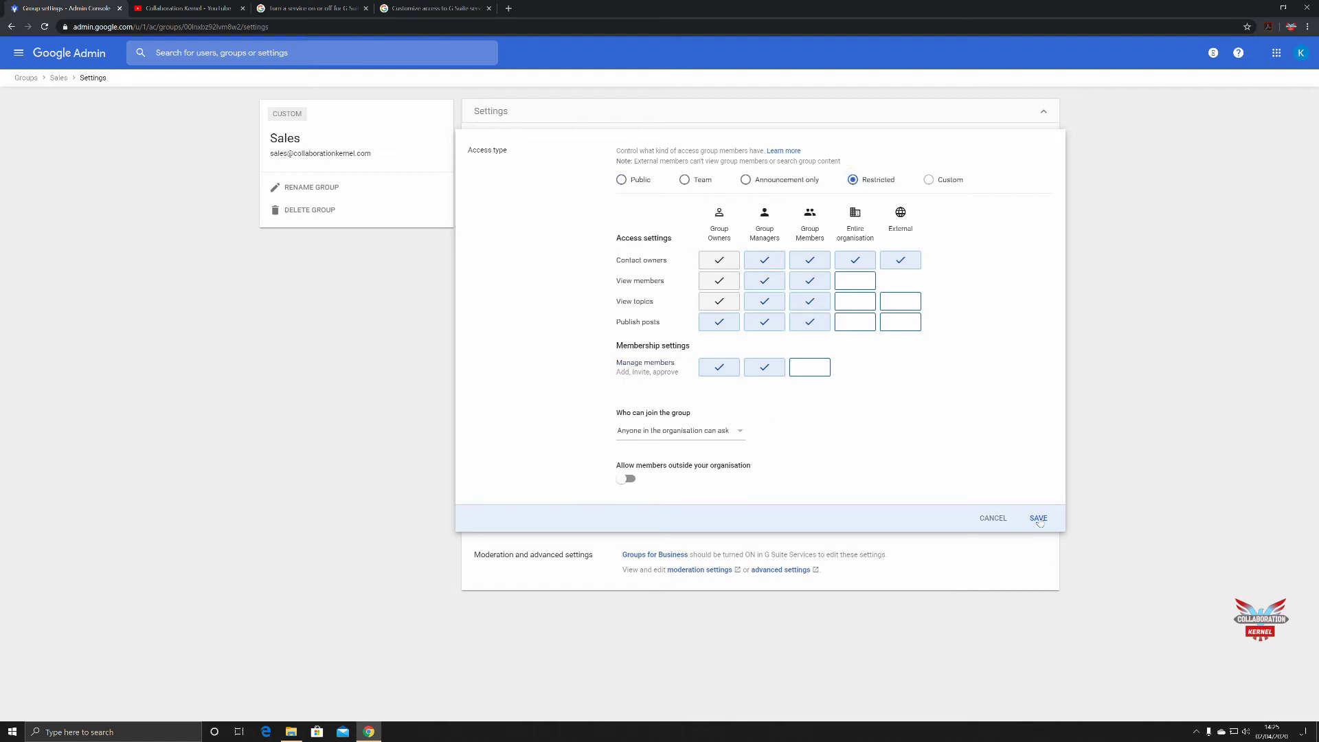
left_click(904, 262)
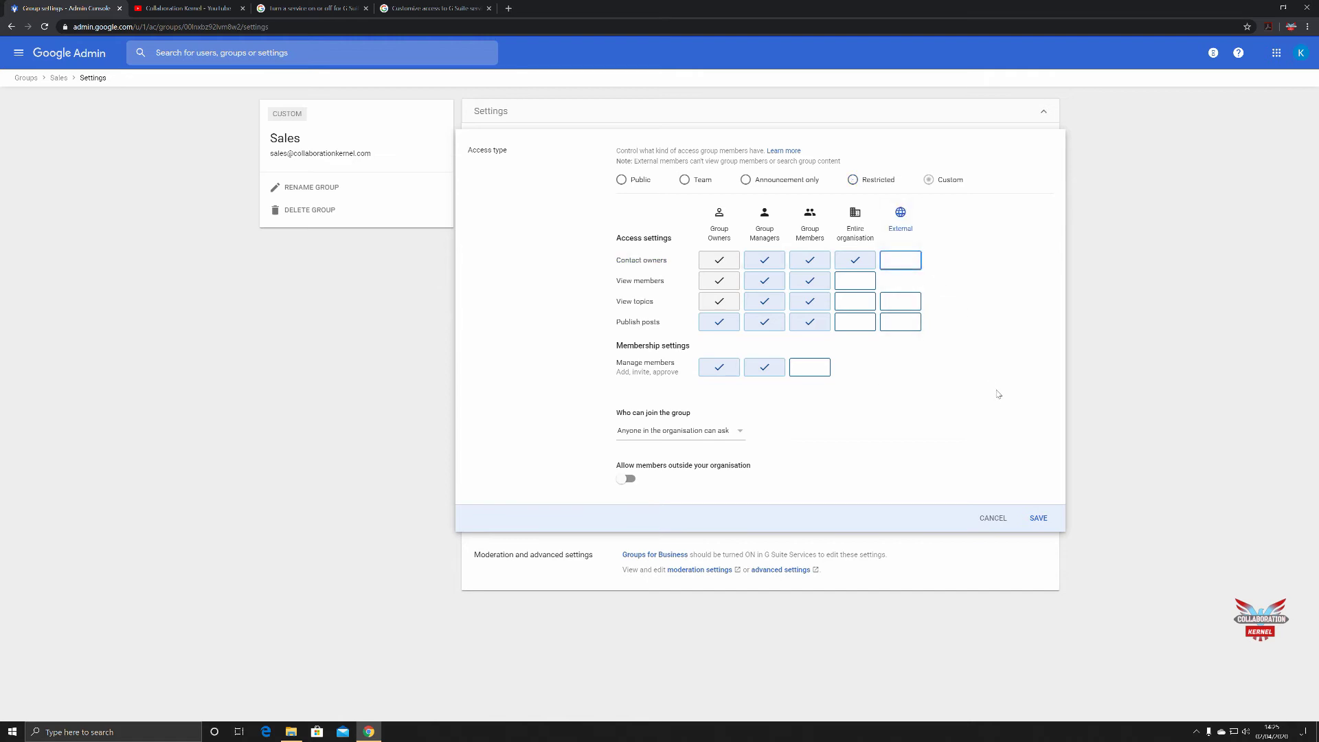
left_click(855, 260)
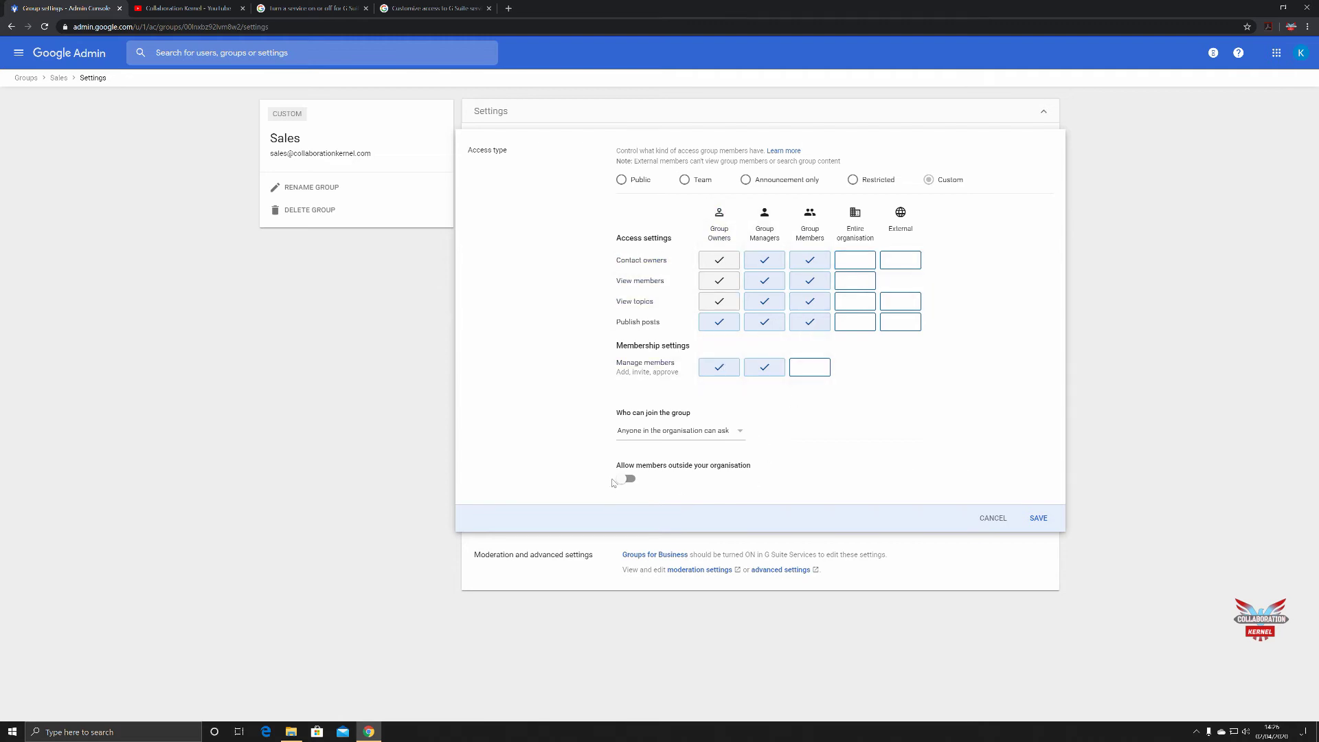
left_click(708, 433)
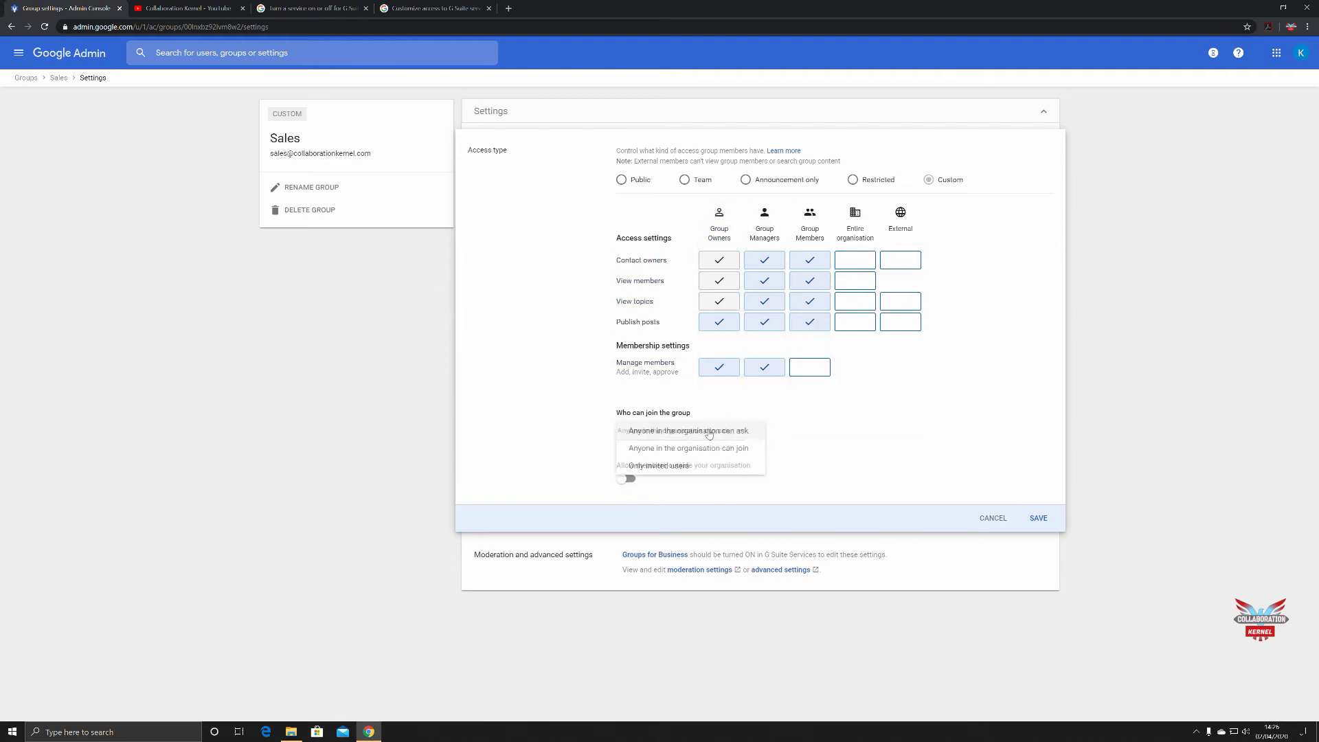
left_click(690, 466)
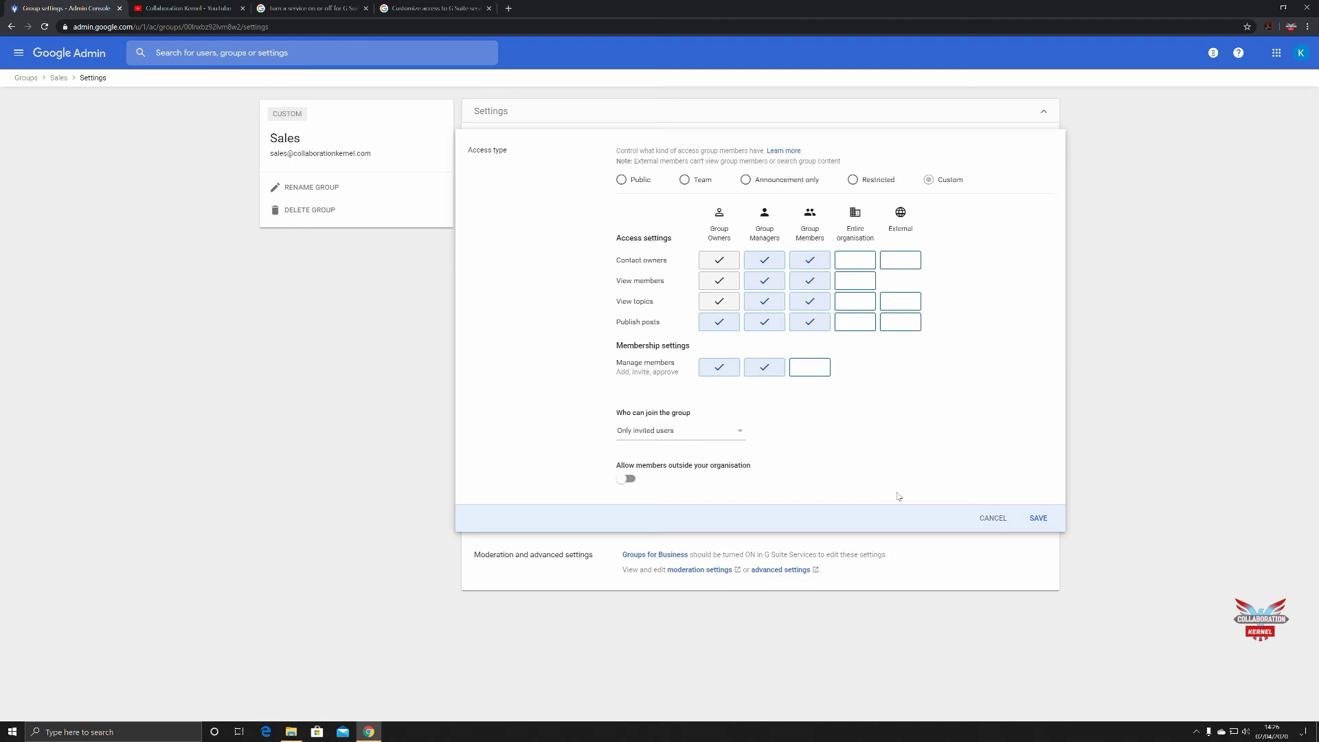
left_click(1039, 519)
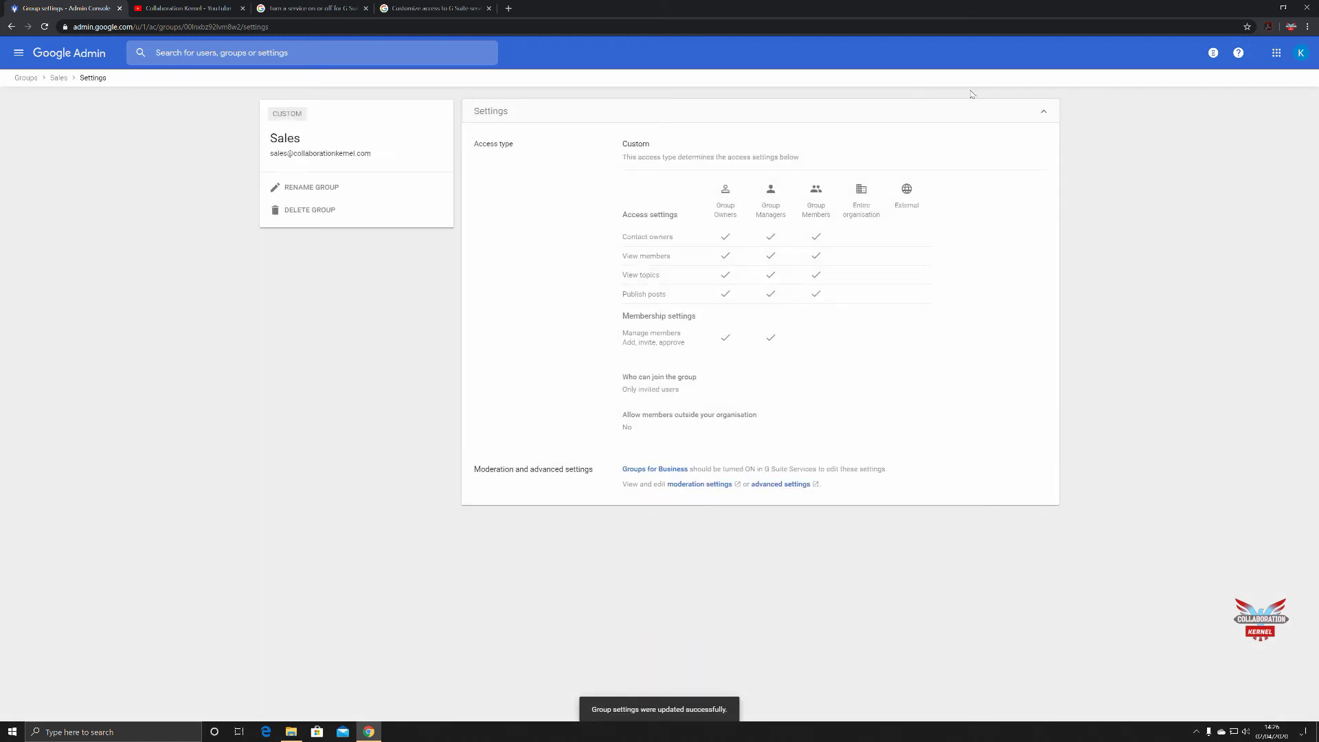
- Collapse the Settings panel to get back to the Sales group page with its access and member summaries
left_click(1043, 112)
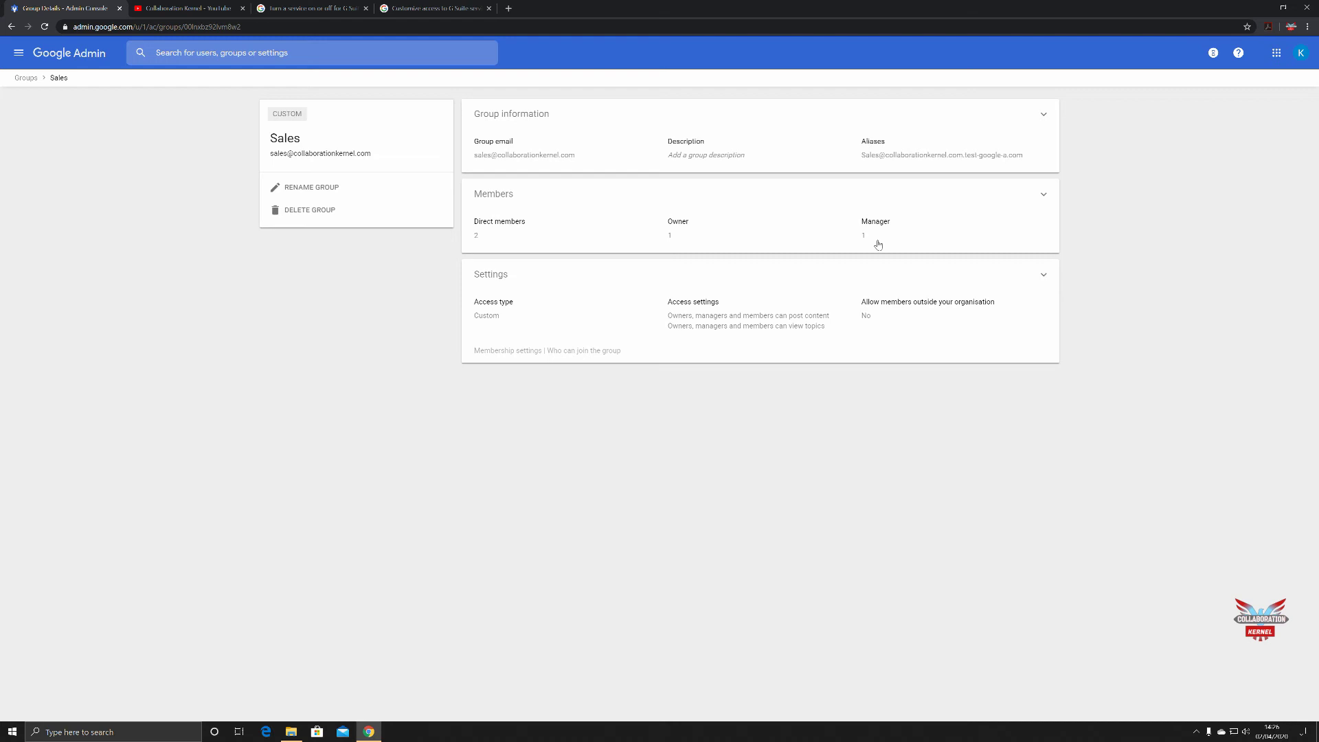
- Set the Sales group's description to 'Company sales funnel', save it, and return to the group overview
left_click(717, 161)
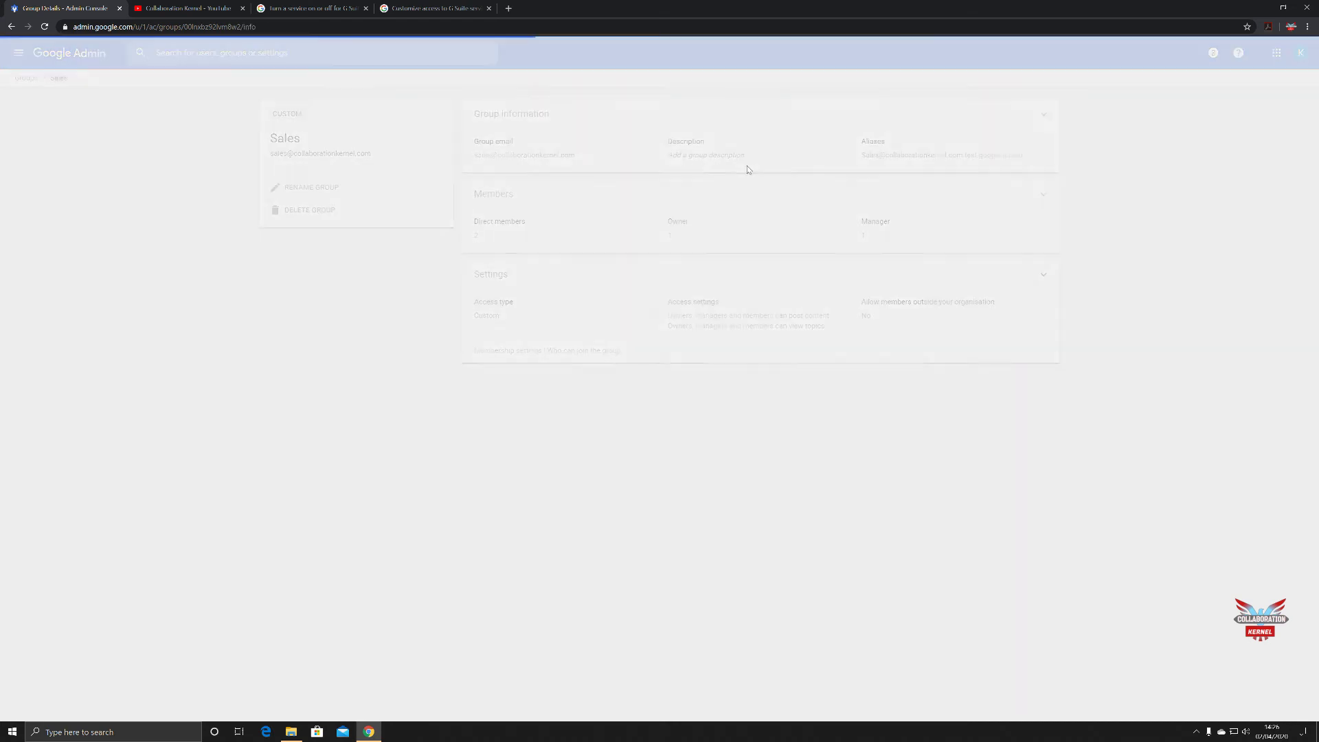
left_click(708, 199)
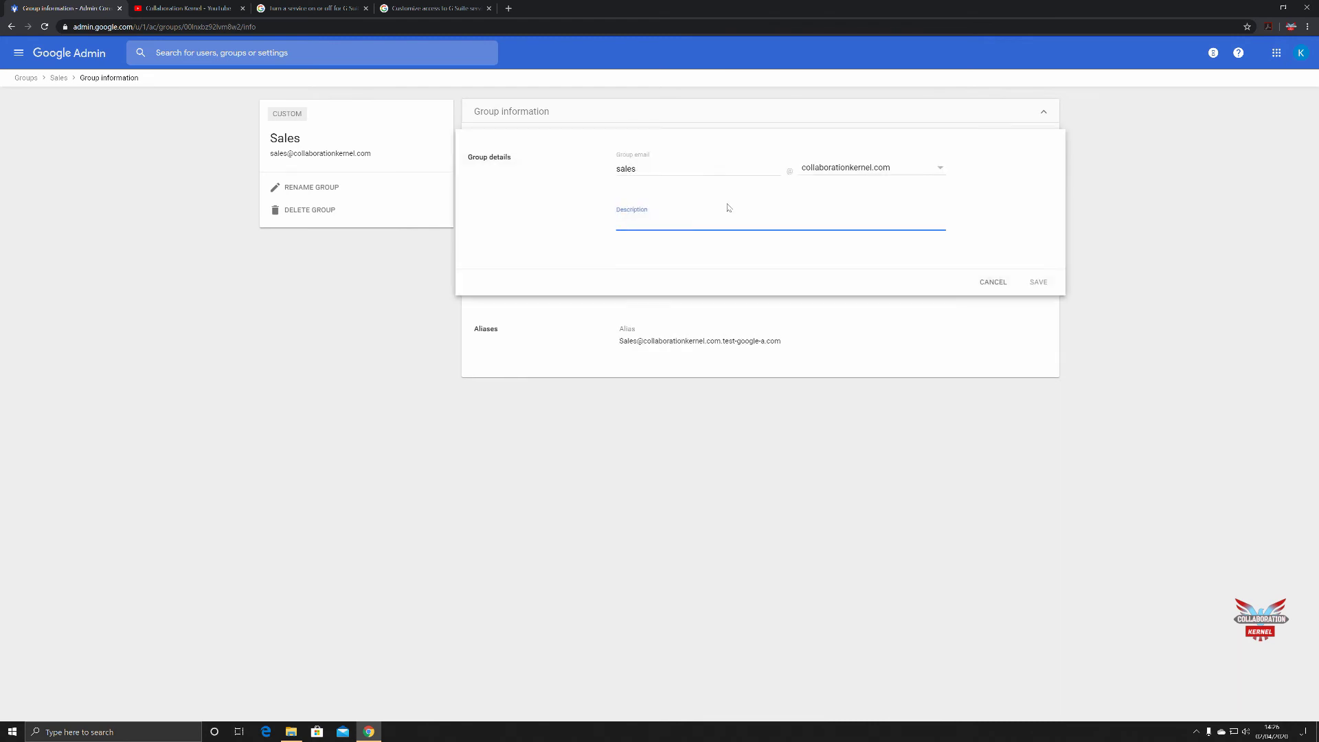
type("Company ")
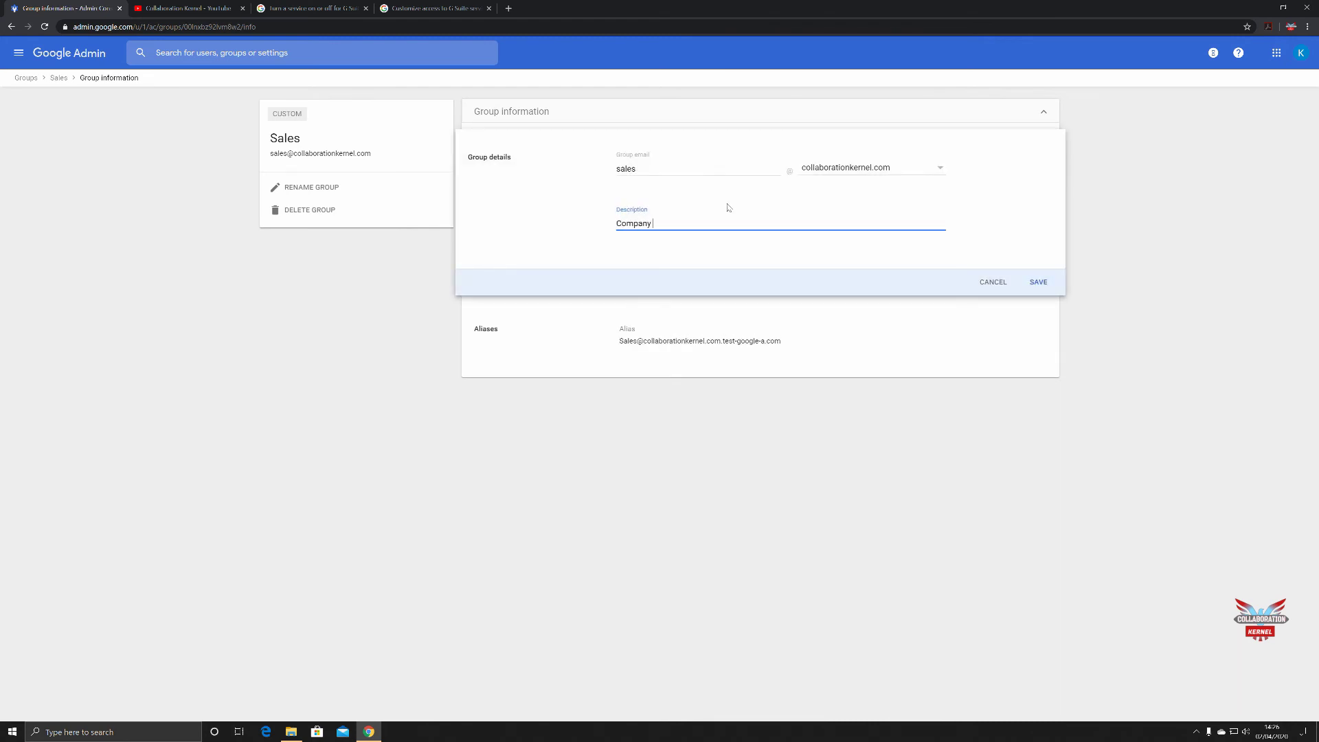
type("sales funnel")
left_click(1023, 286)
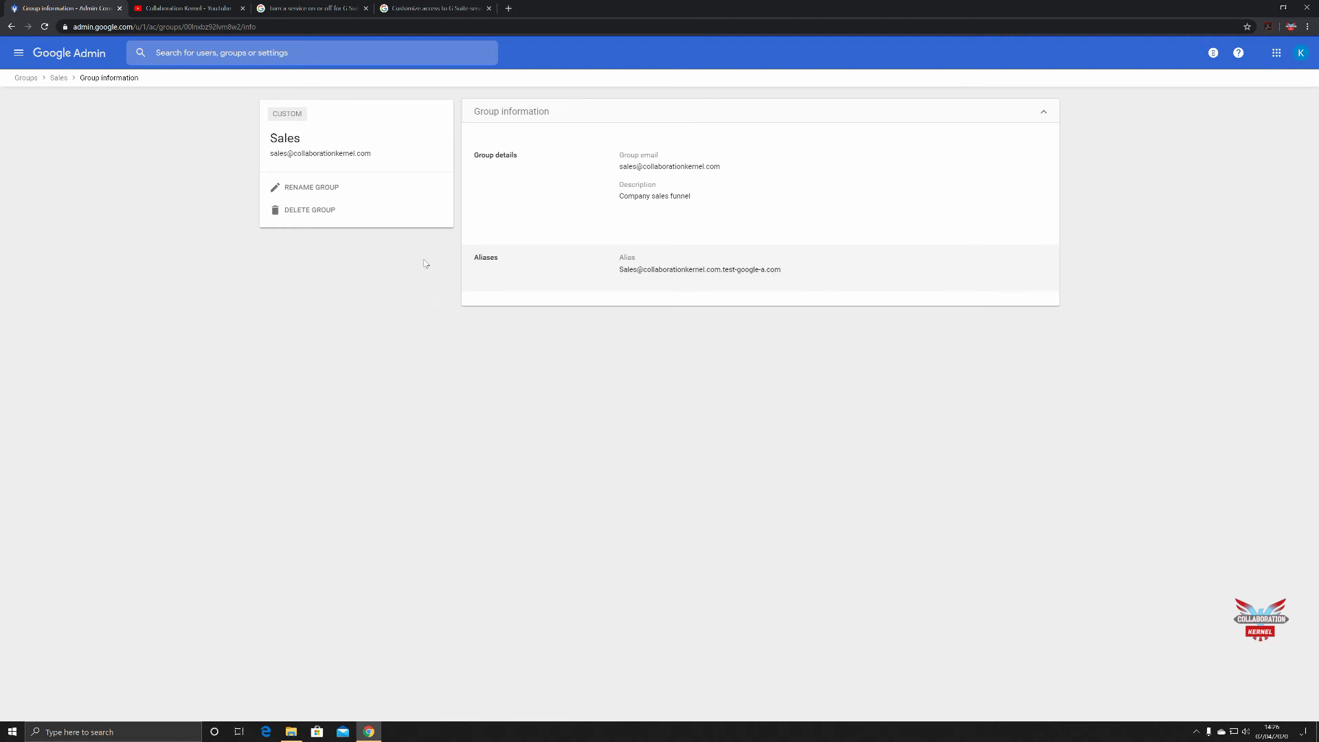
left_click(53, 78)
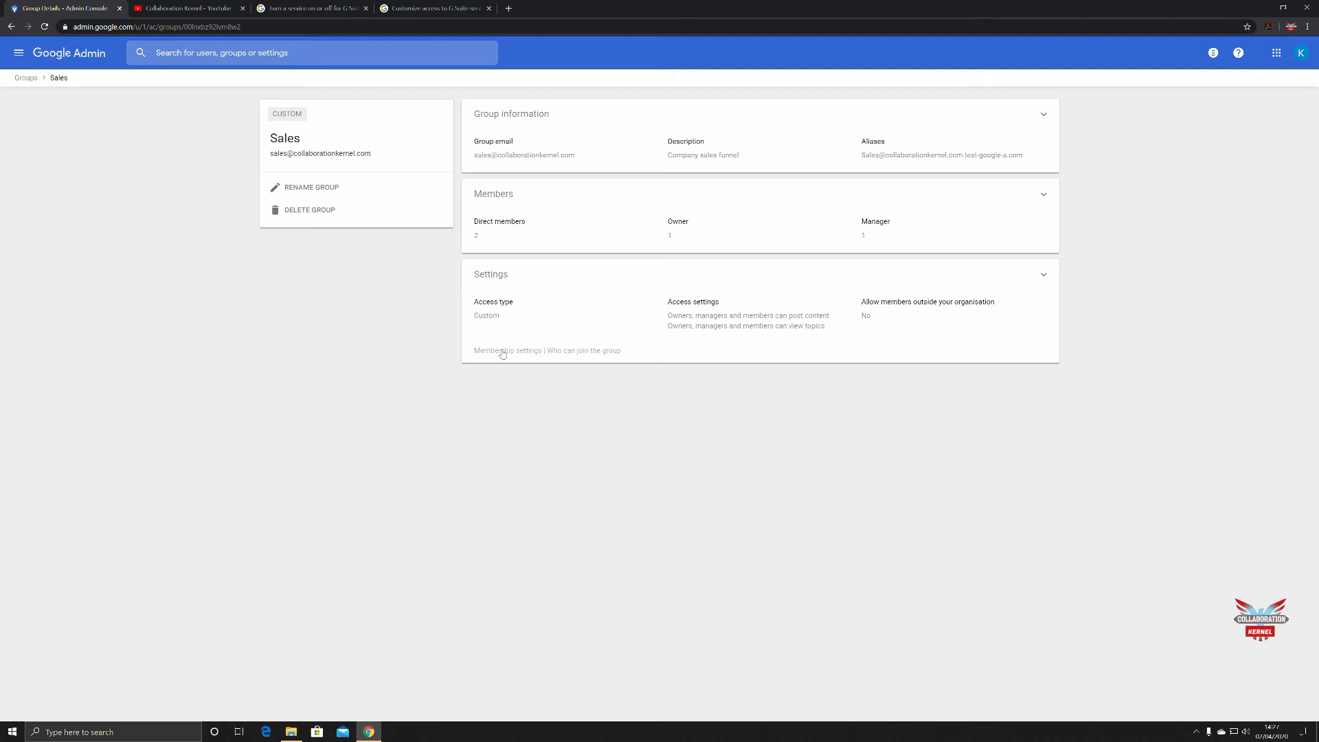
- Review the Sales group's access settings twice, then return to the list of all groups
left_click(608, 353)
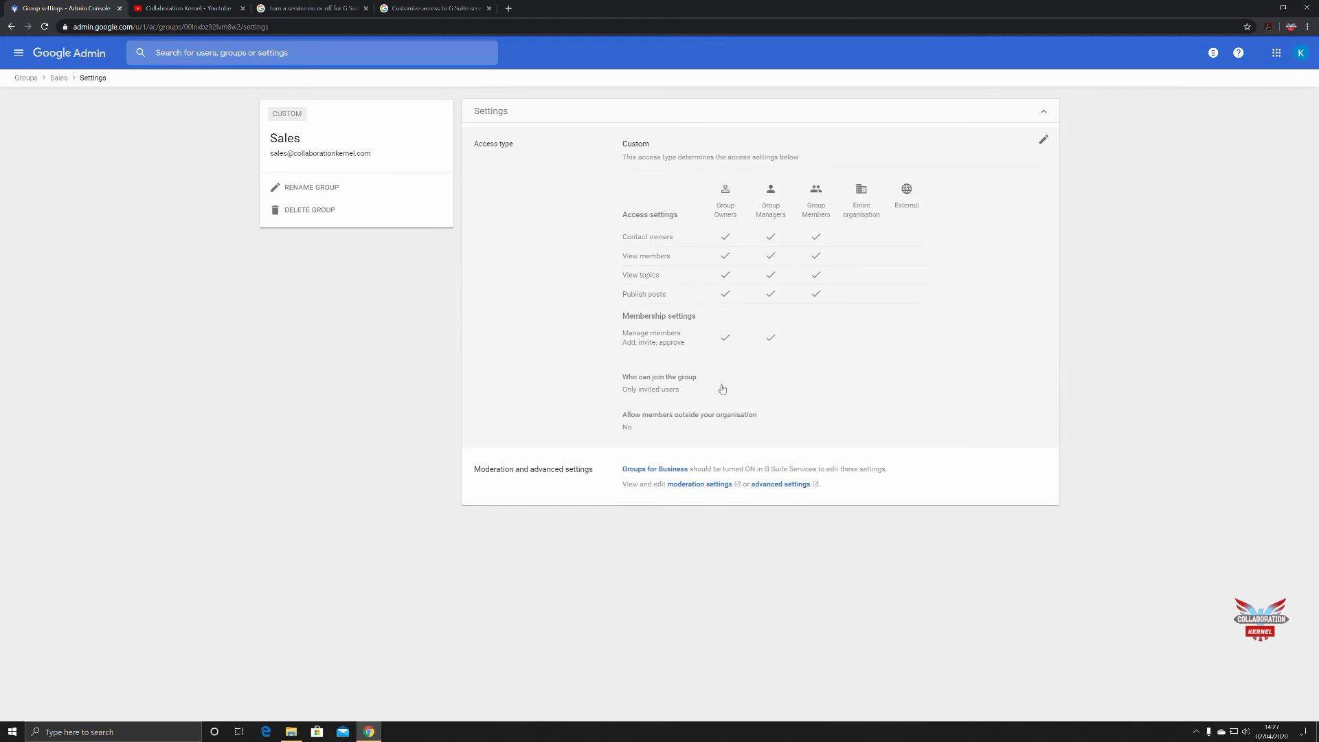
left_click(1043, 111)
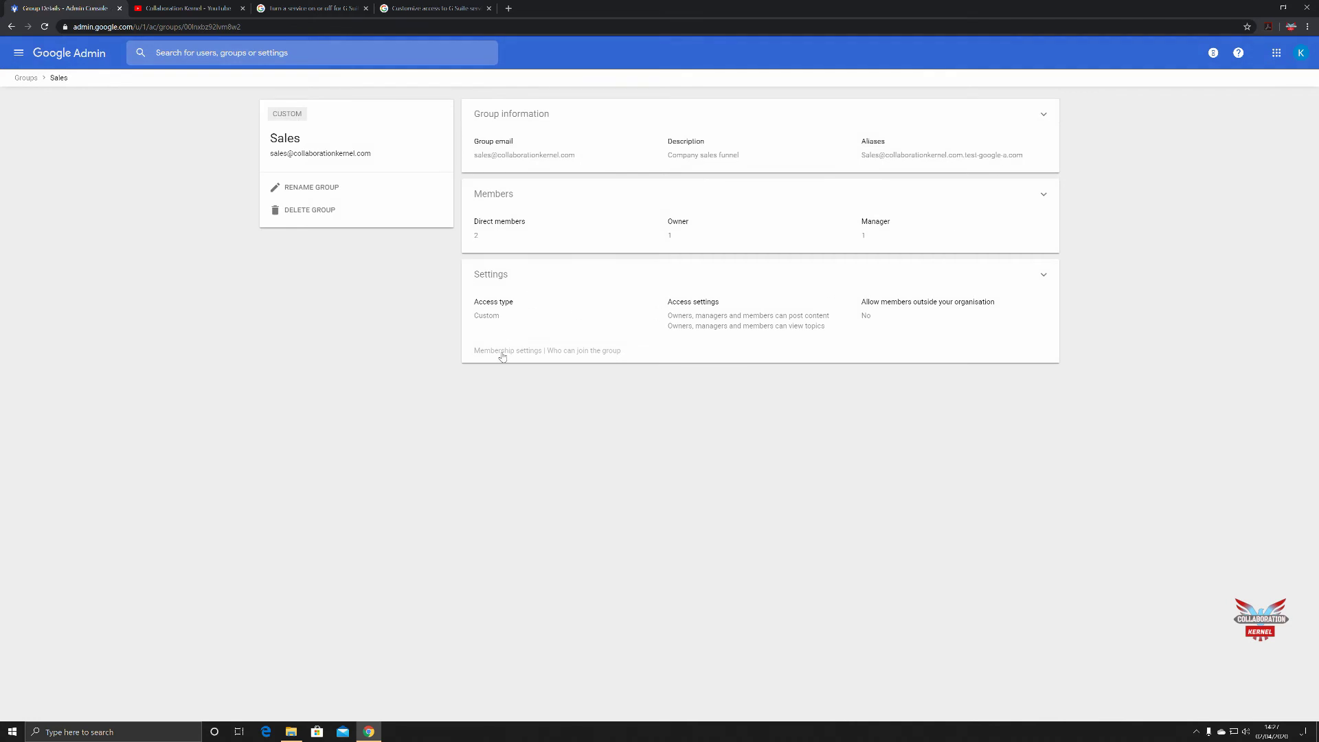
left_click(502, 356)
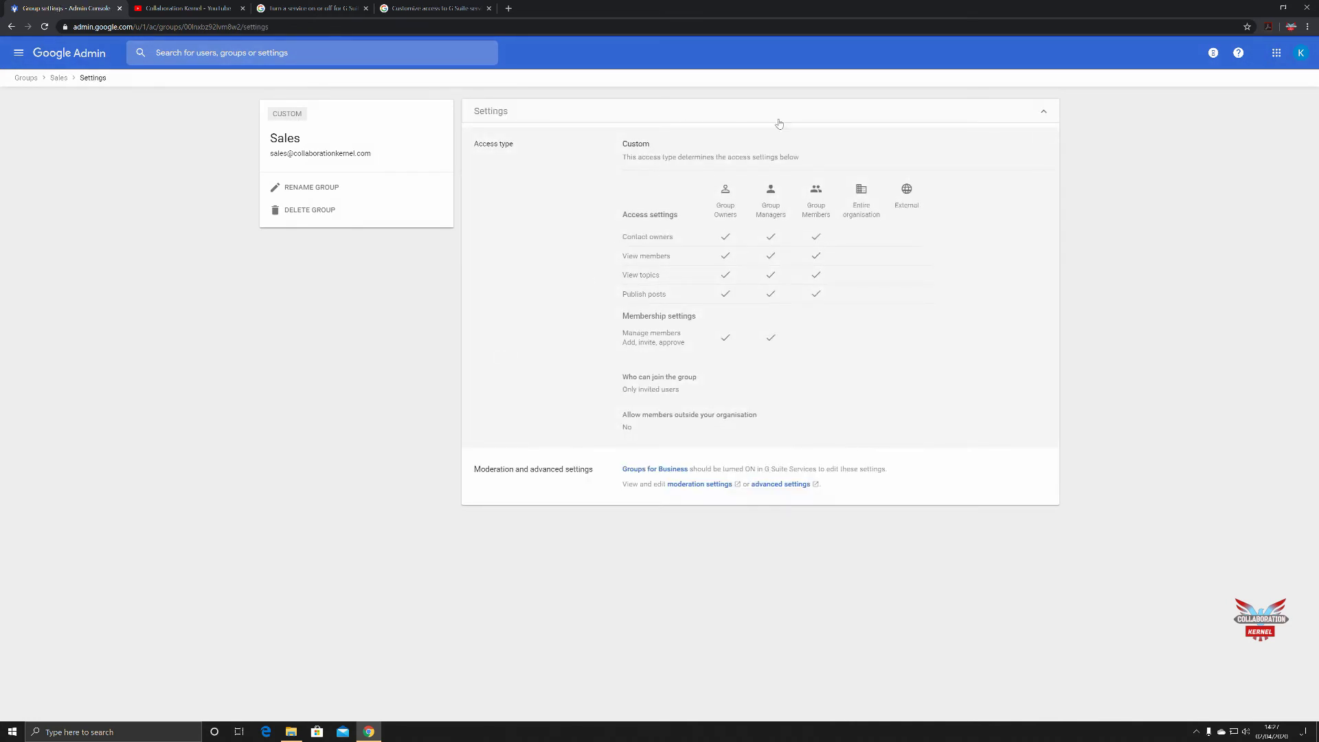
left_click(1043, 112)
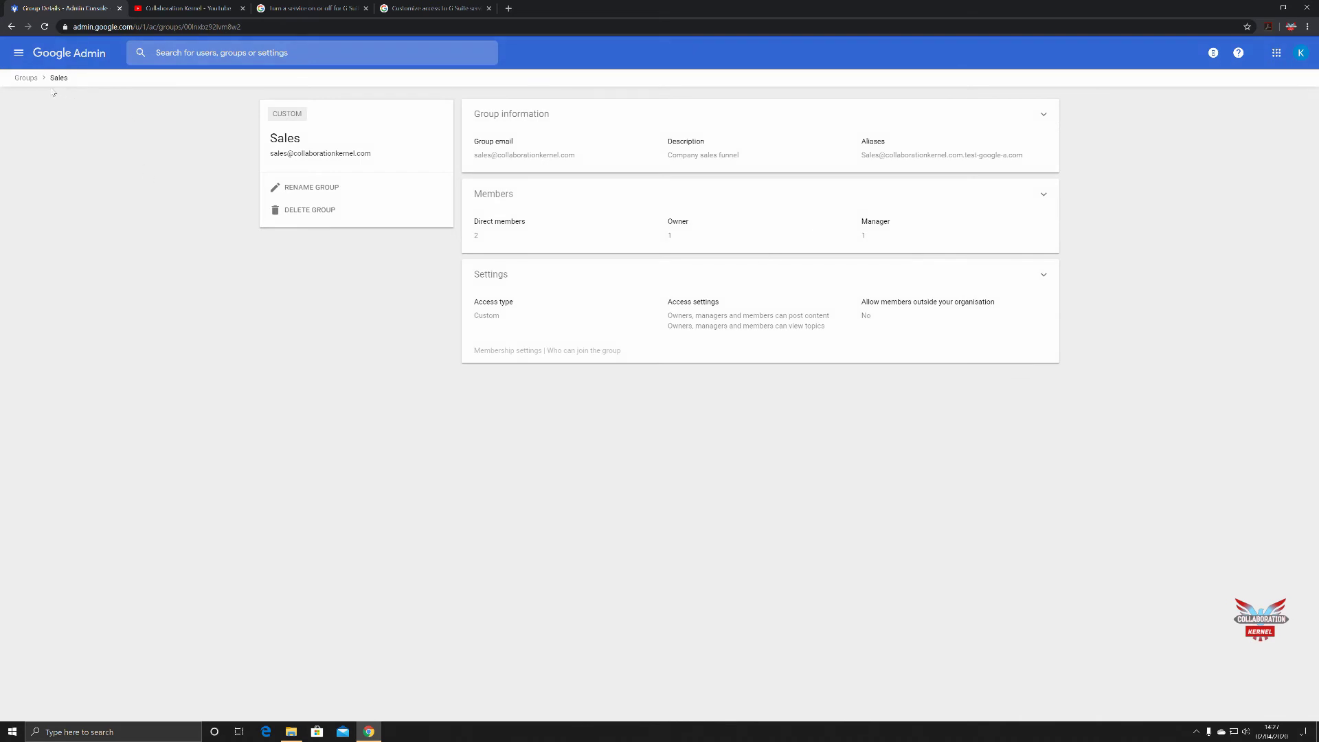
left_click(27, 79)
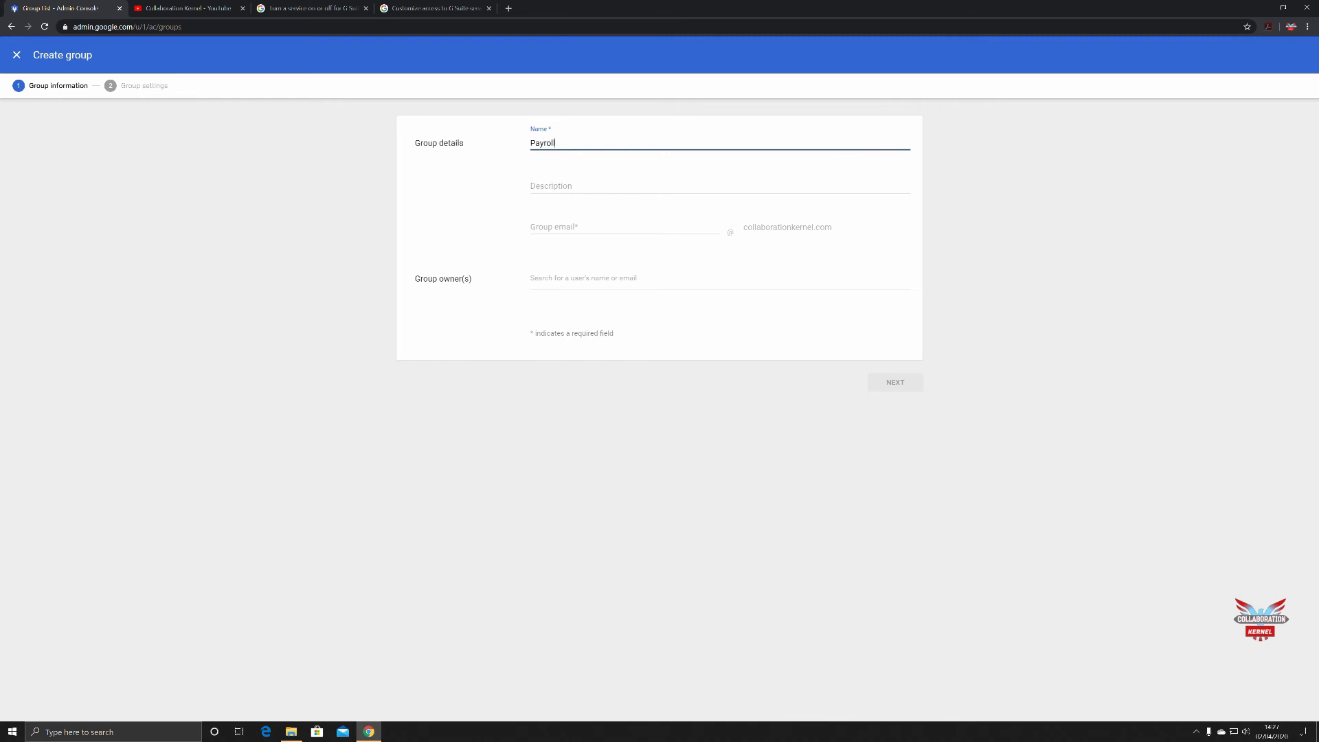
- Give the new Payroll group the description 'Company Payroll Group' and the group email 'Payroll'
left_click(720, 186)
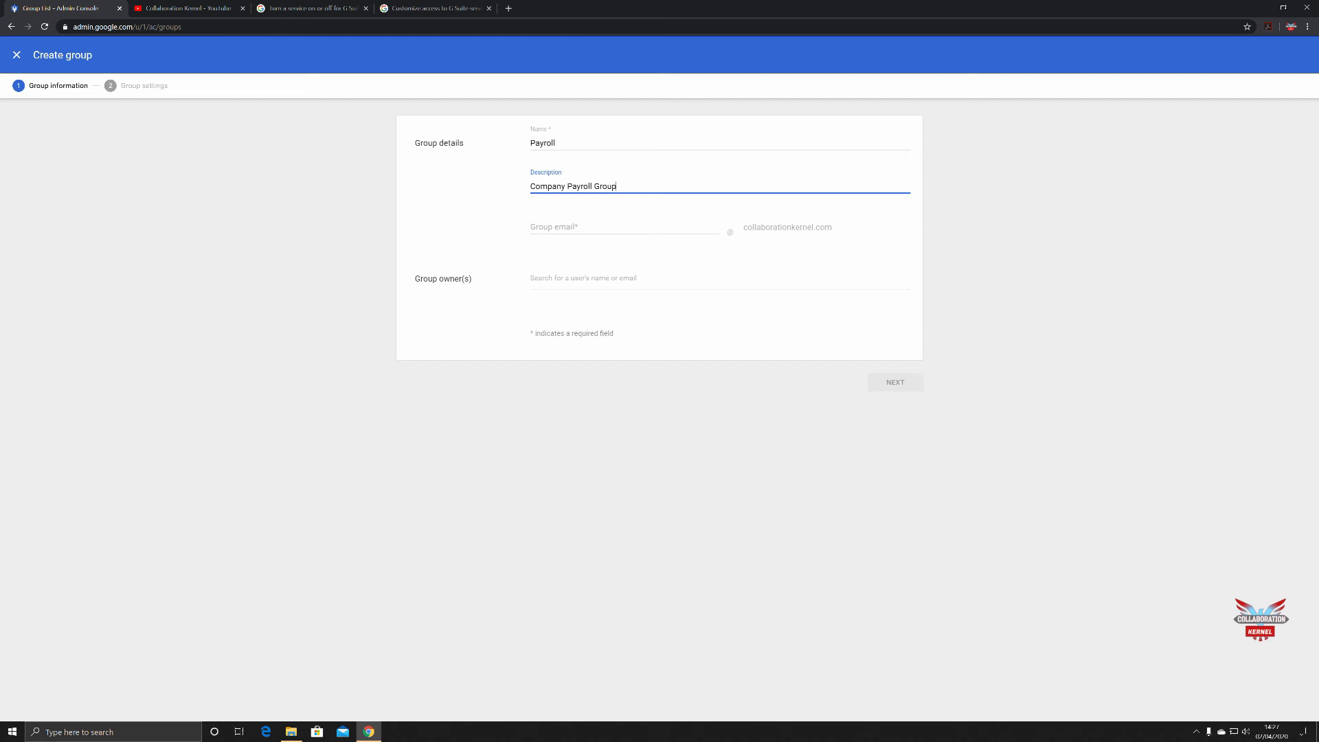
key("Tab")
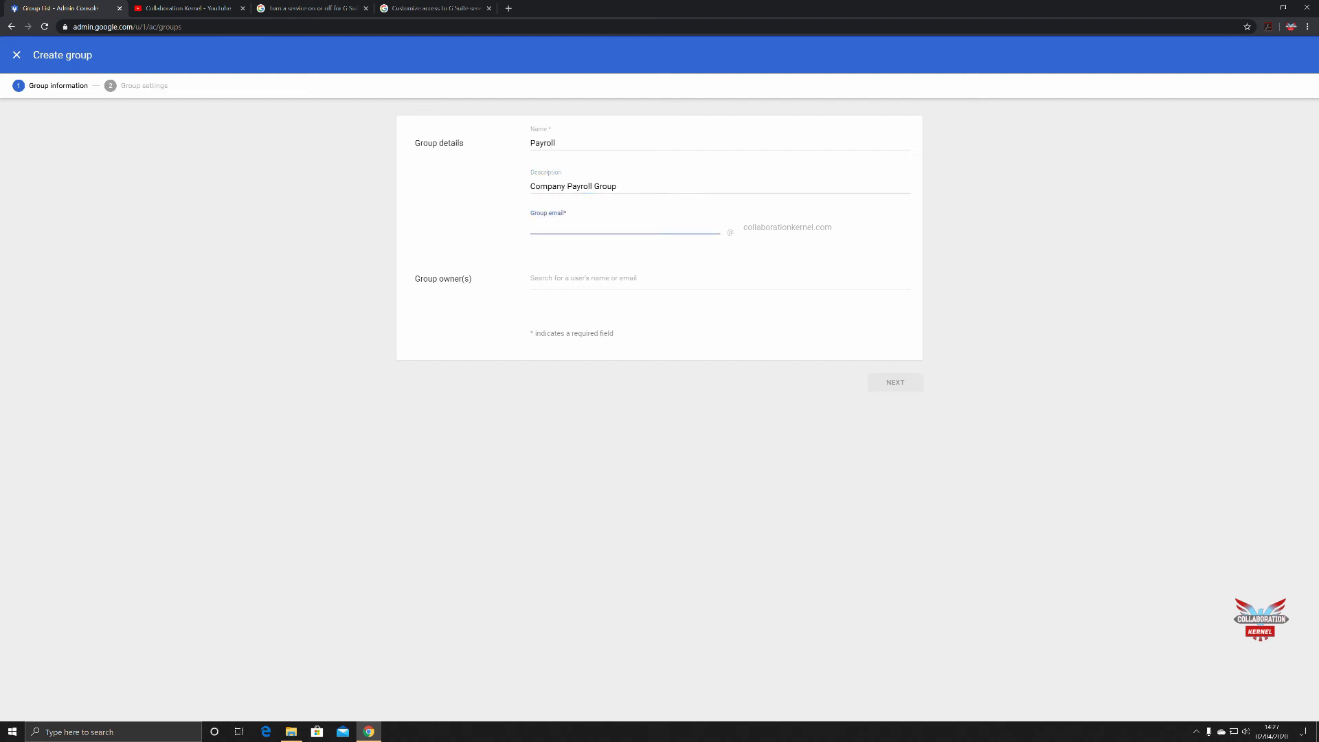
type("Payroll")
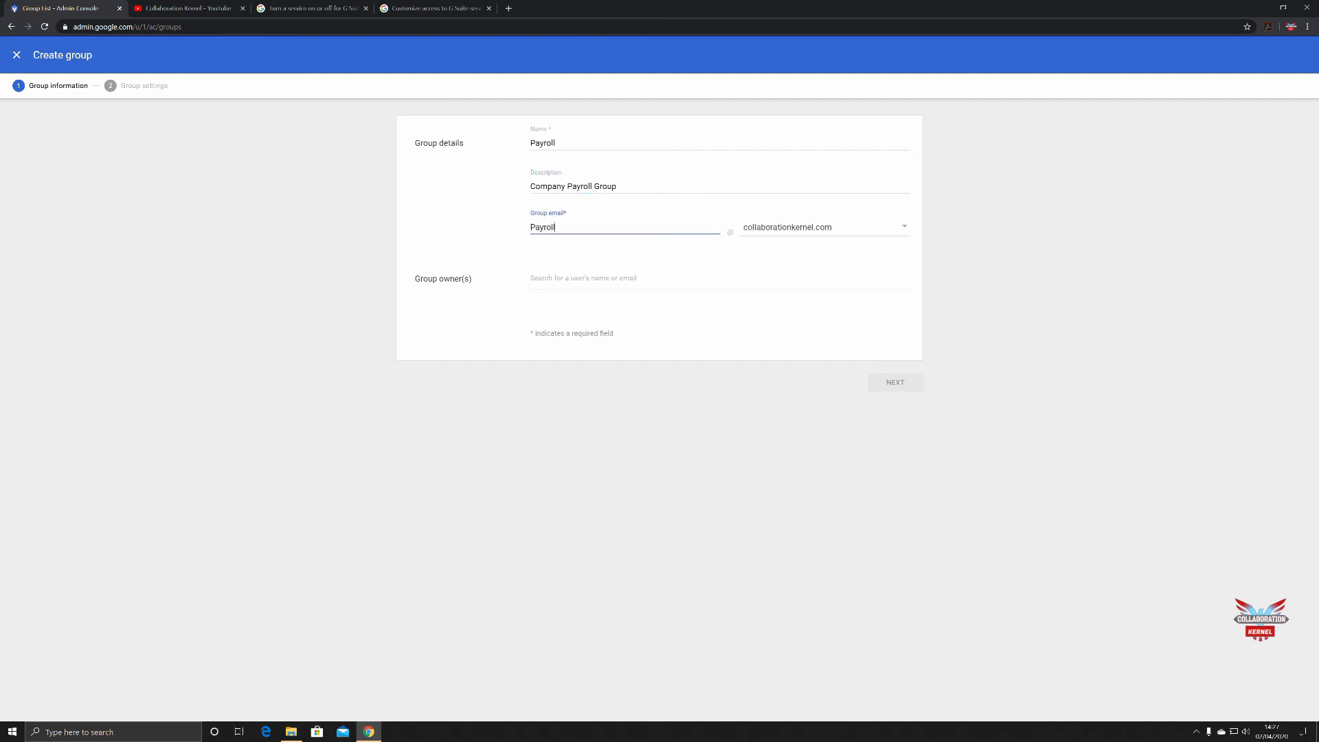
left_click(582, 278)
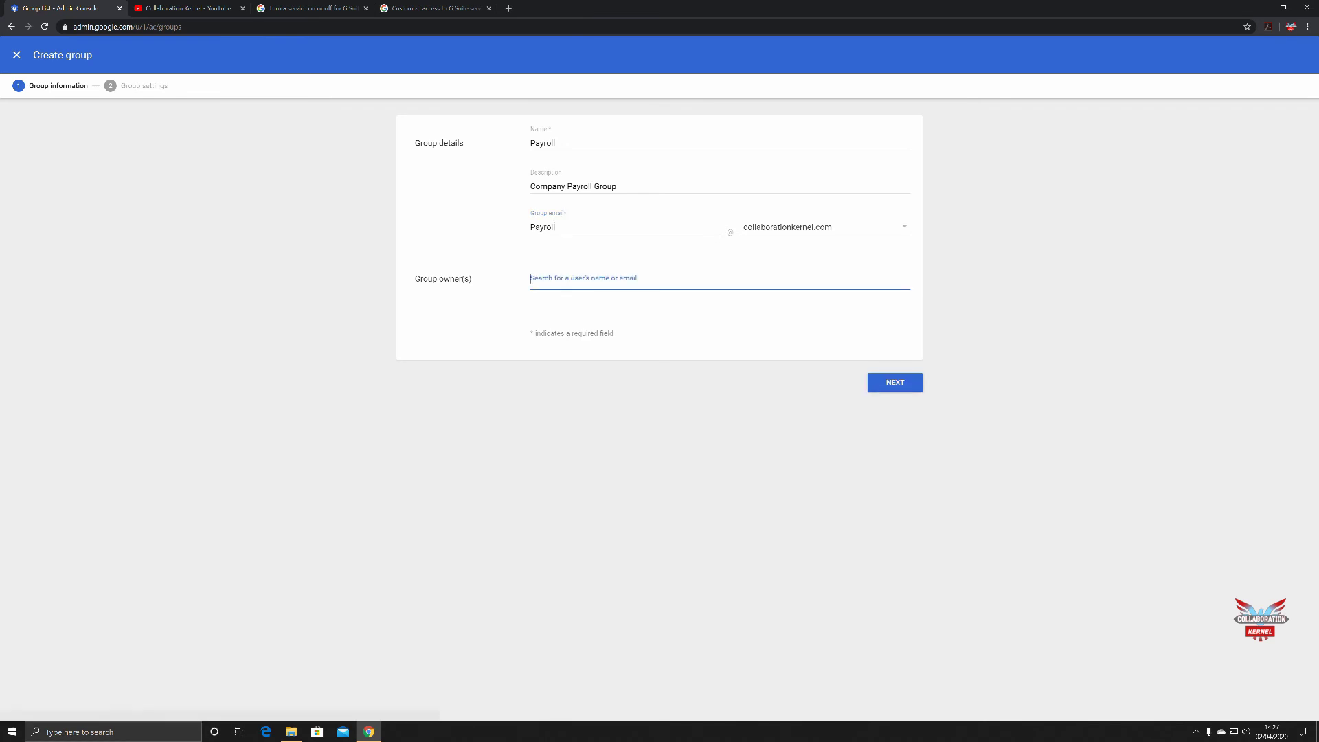
key("ctrl+l")
key("BackSpace")
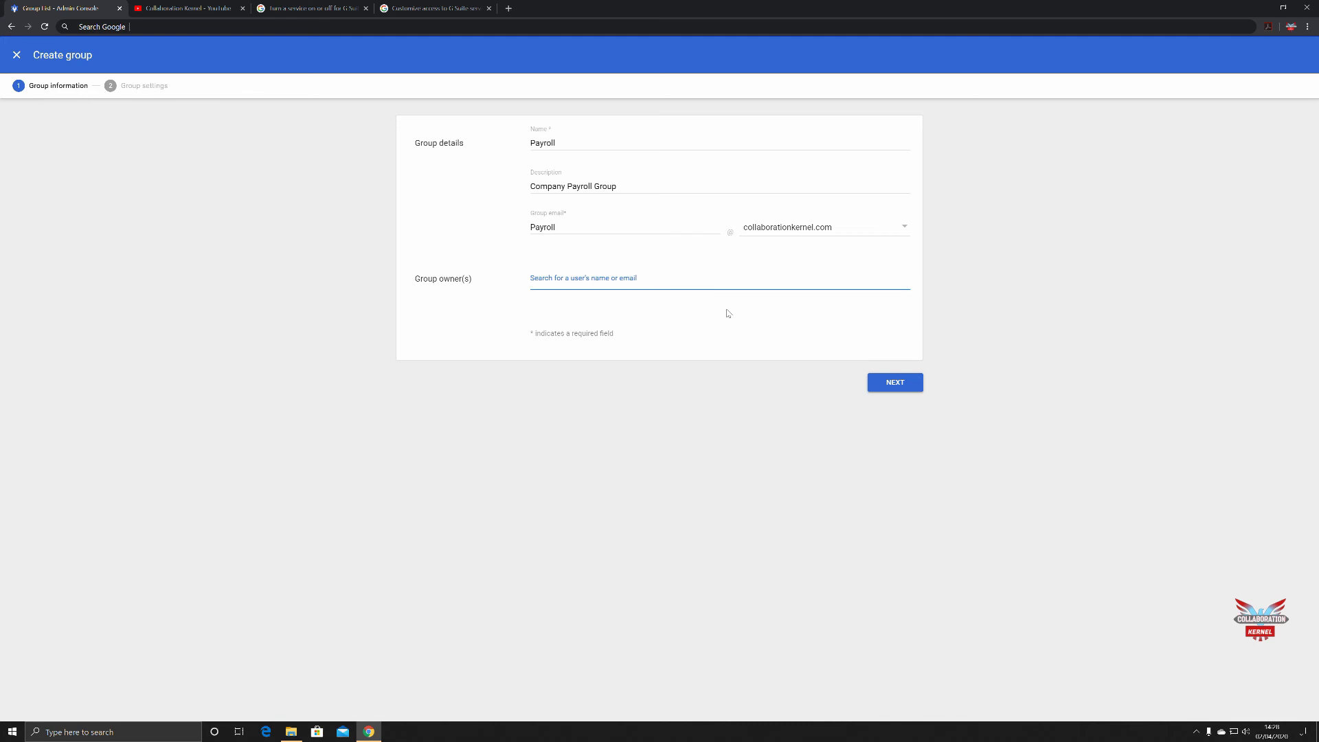
- On the Payroll access settings, try the Restricted preset and adjust who can join the group
left_click(894, 383)
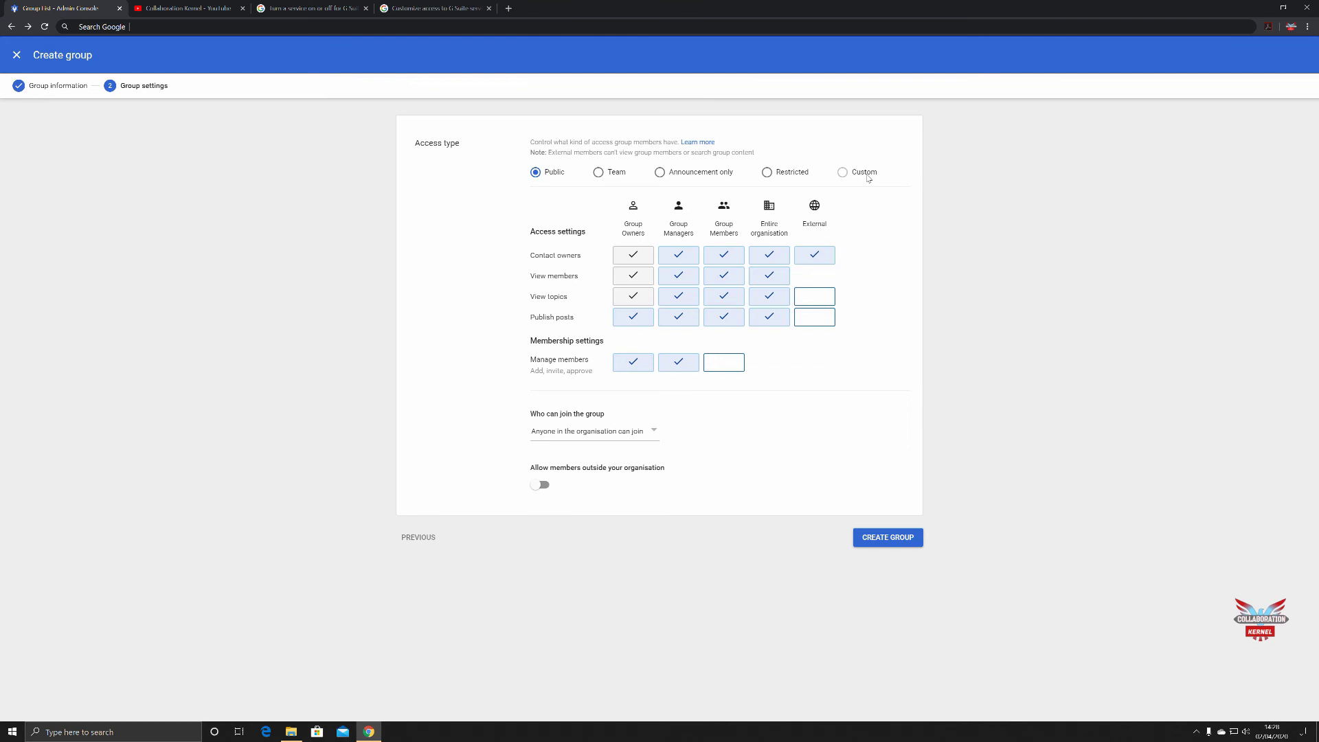
left_click(767, 172)
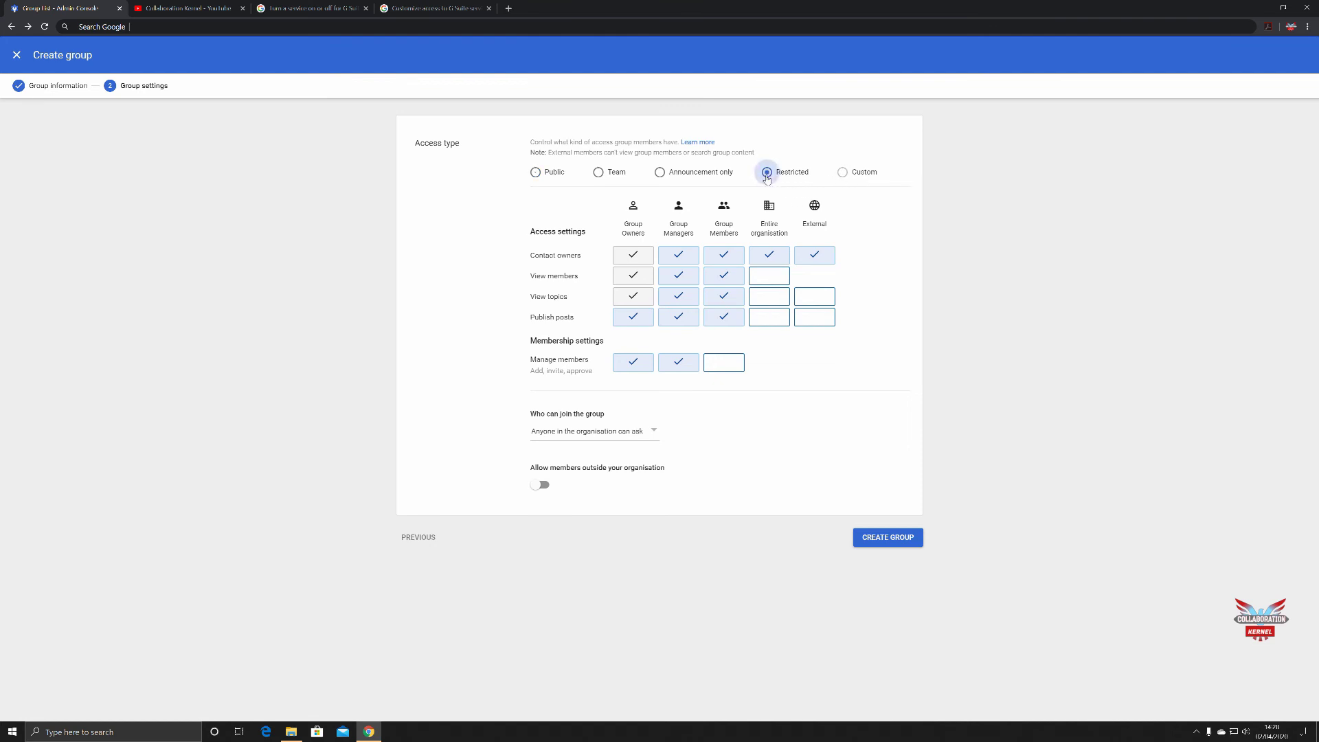
left_click(776, 258)
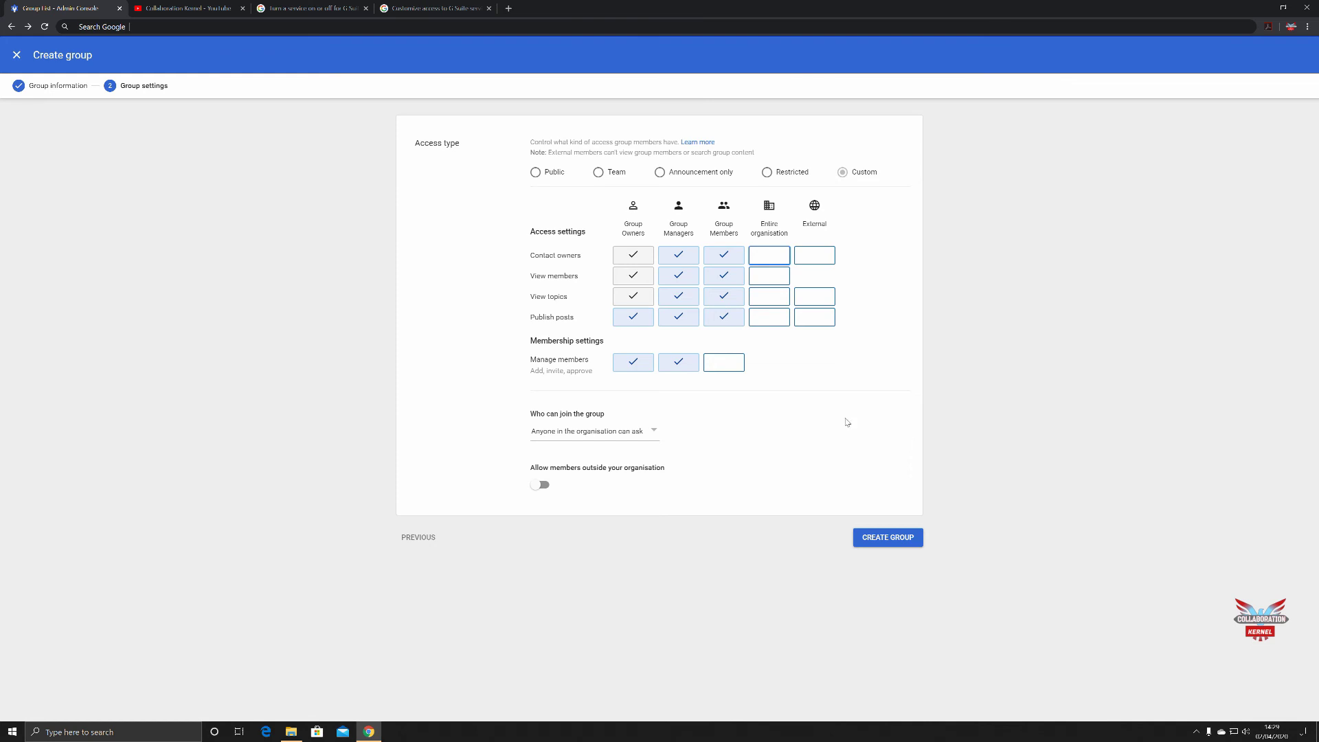
left_click(771, 255)
left_click(541, 484)
left_click(654, 435)
left_click(550, 473)
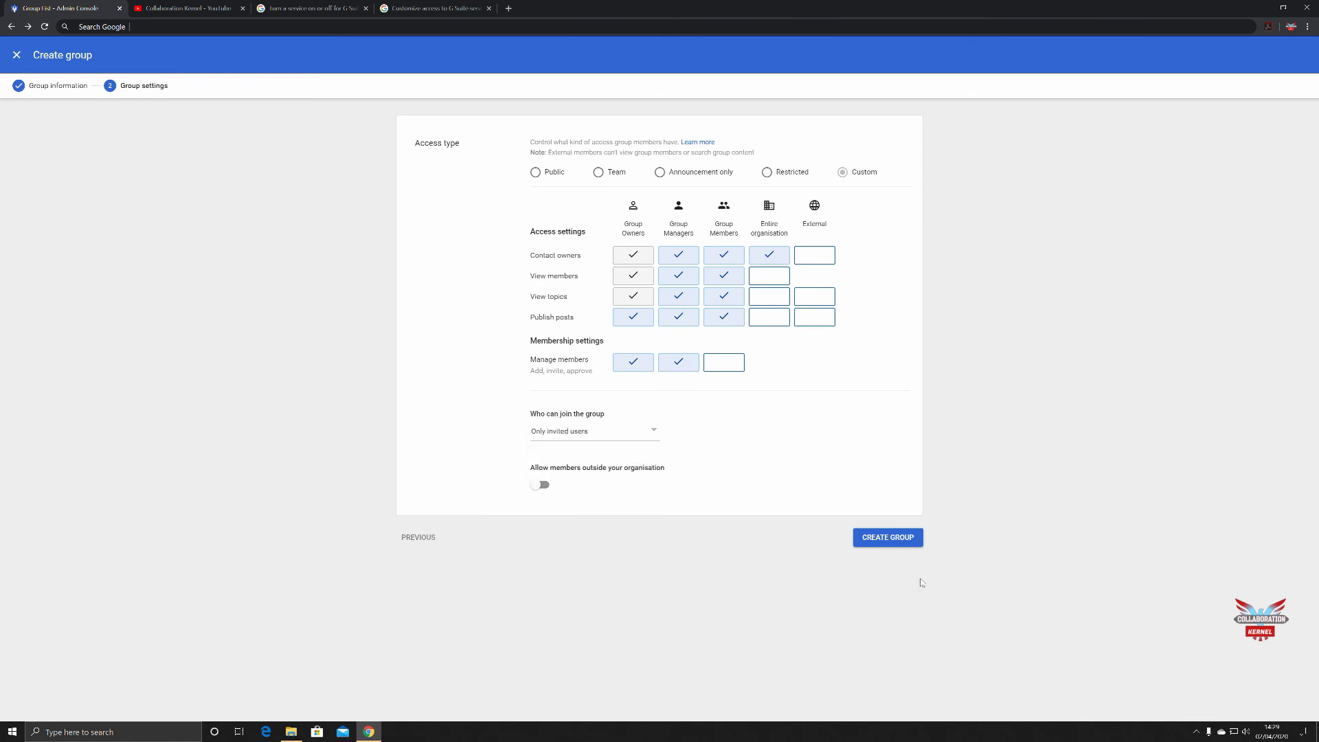
left_click(654, 438)
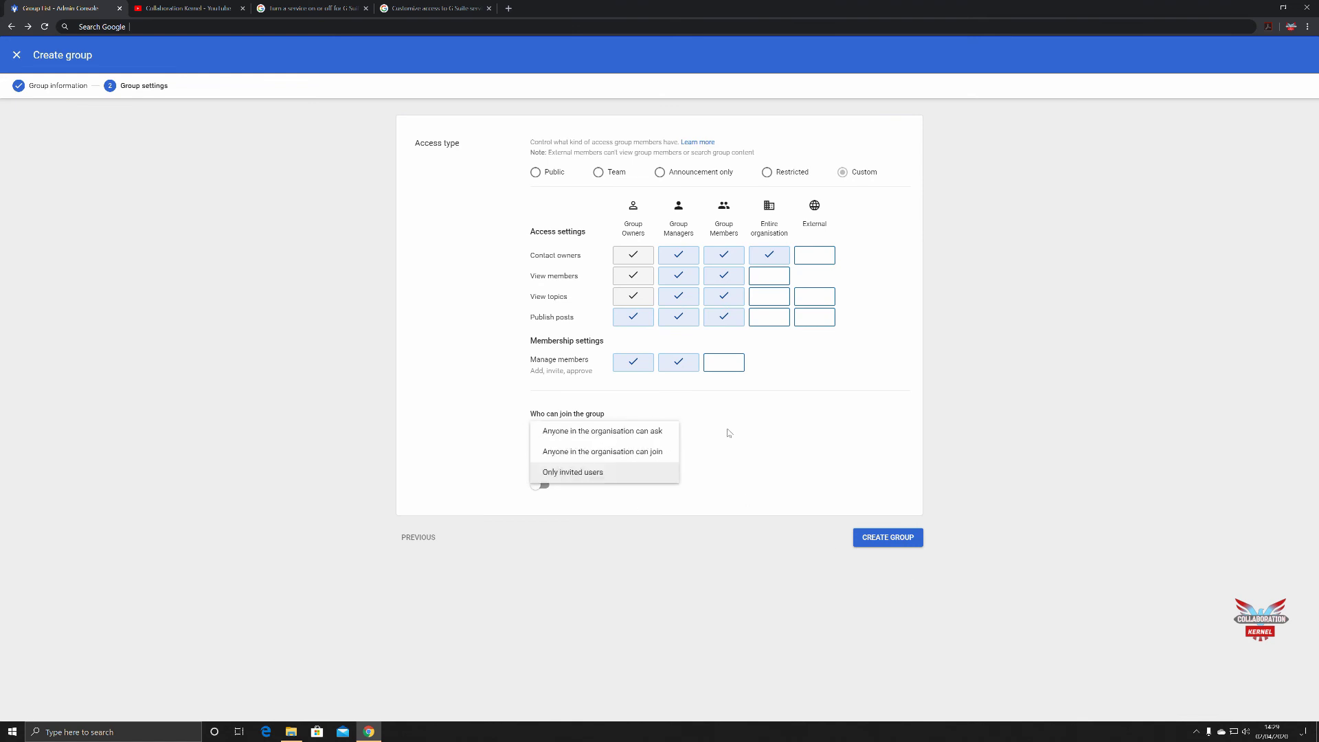
left_click(709, 474)
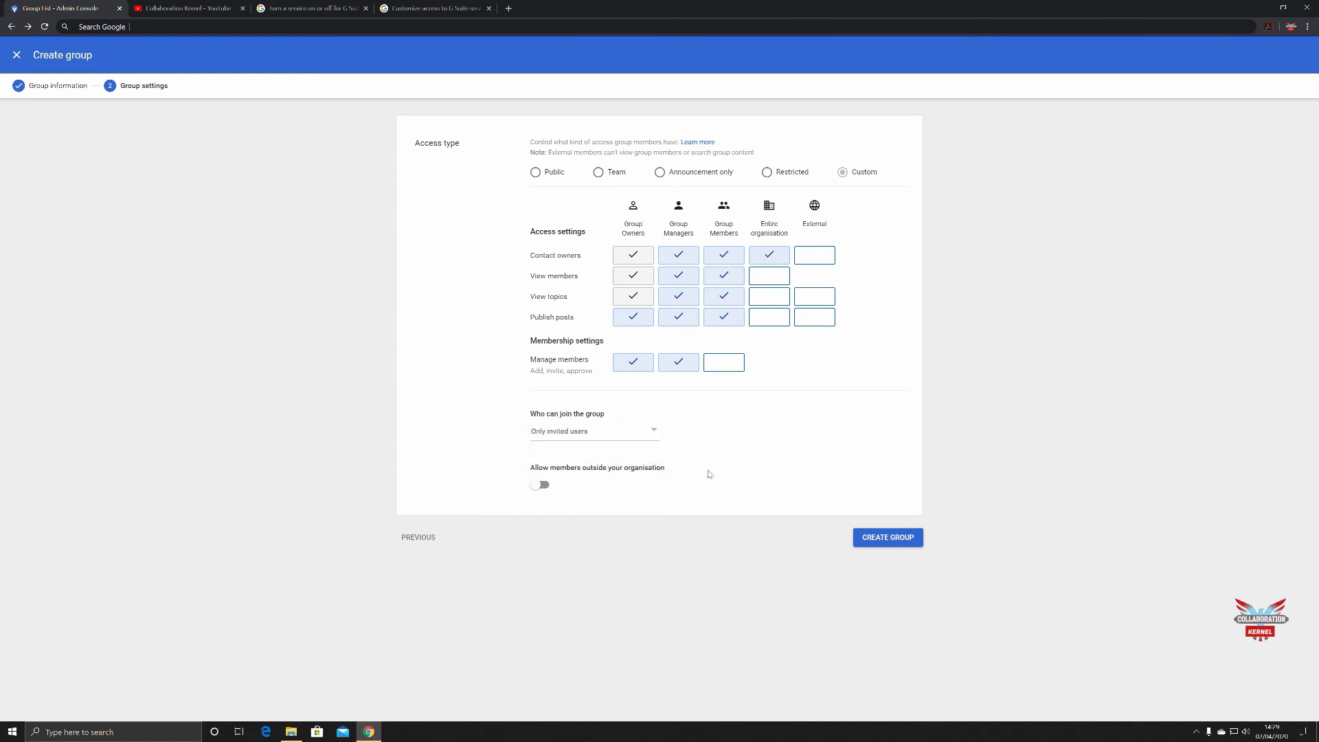
left_click(657, 435)
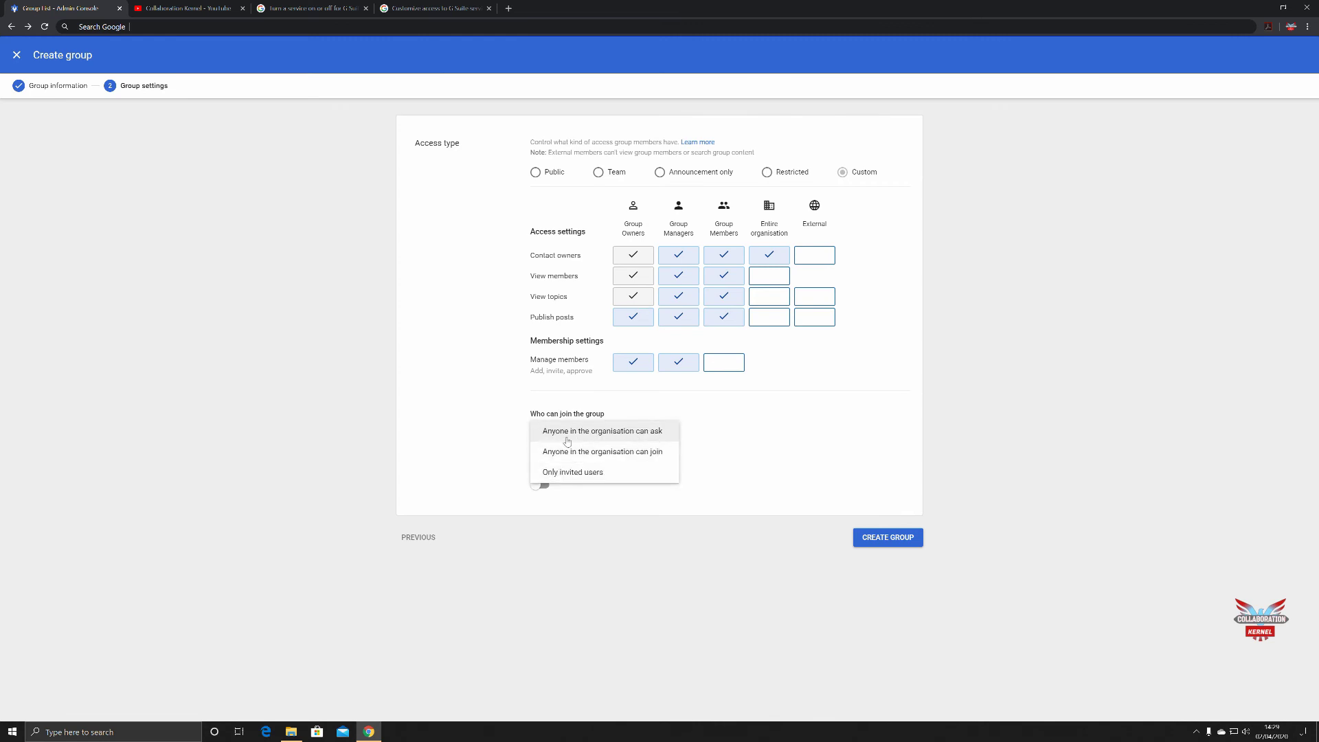
left_click(595, 479)
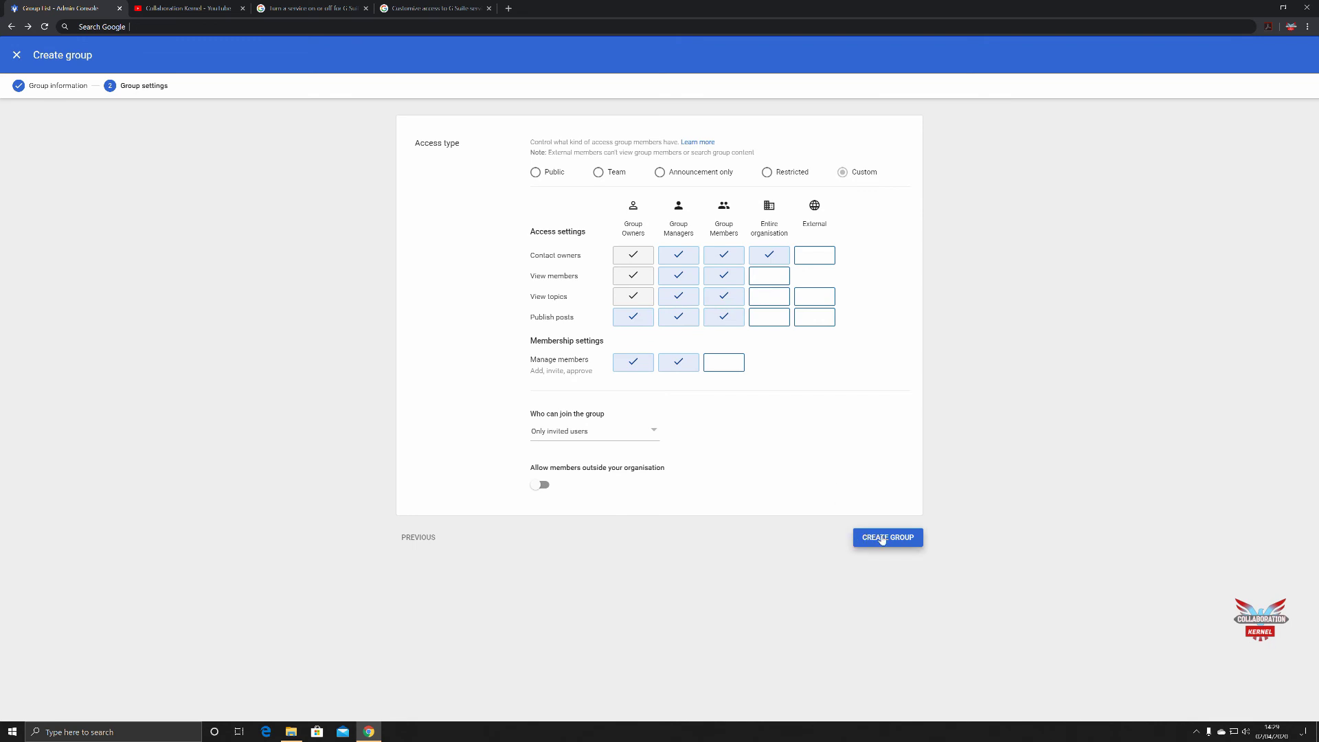
- Customise the Team preset so the entire organisation can only contact owners, then create the group
left_click(599, 172)
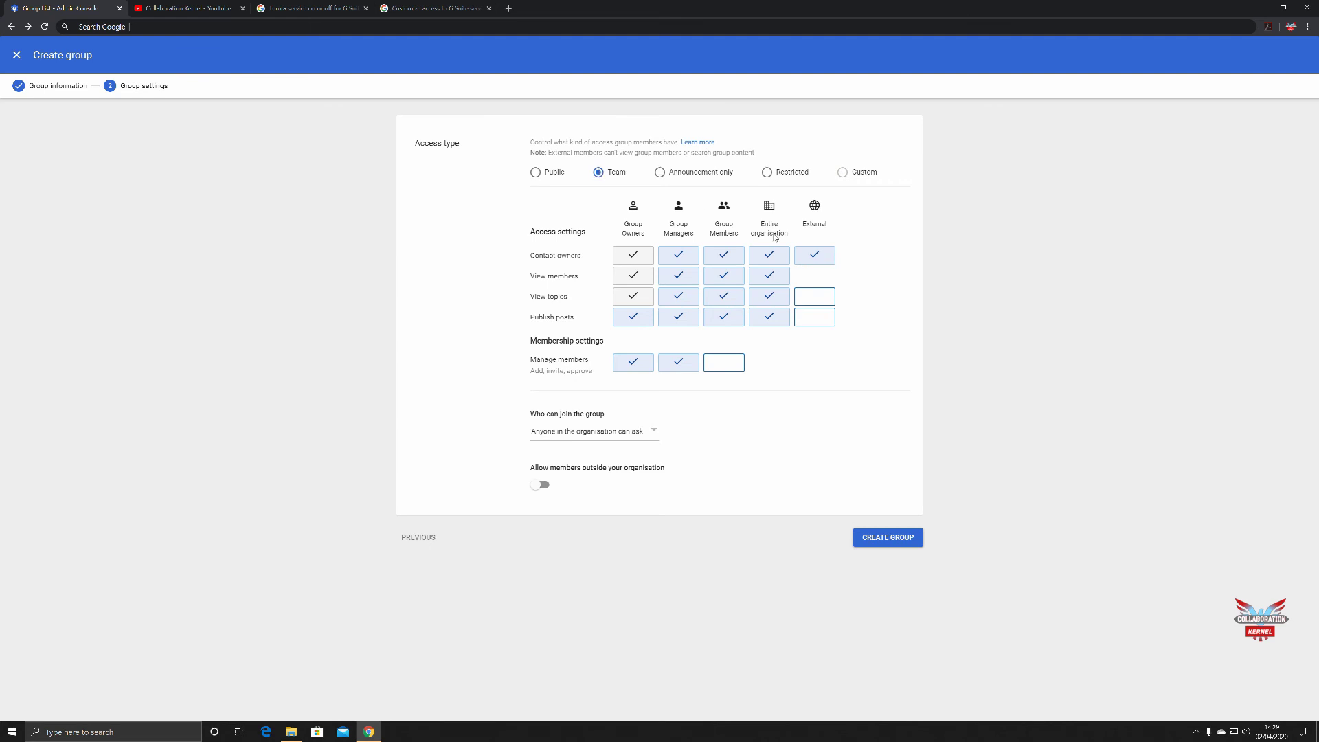
left_click(814, 255)
left_click(770, 276)
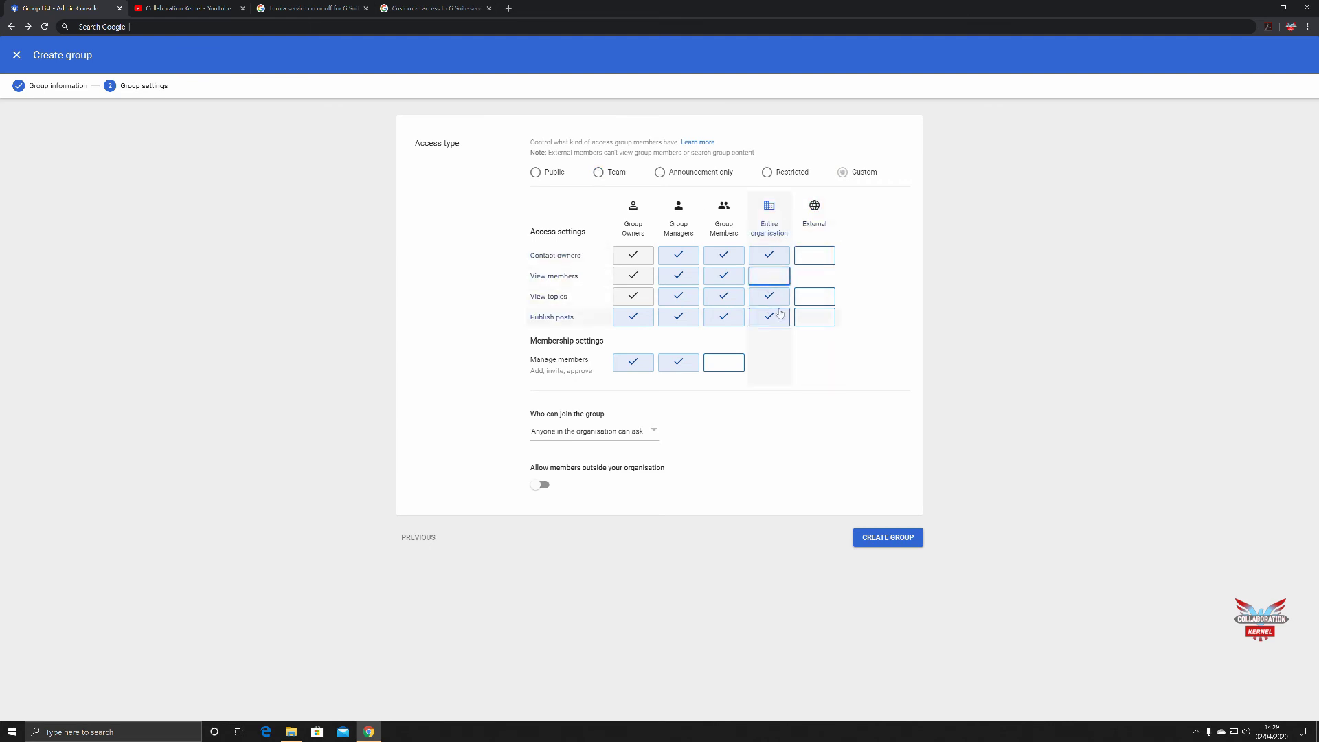
left_click(775, 301)
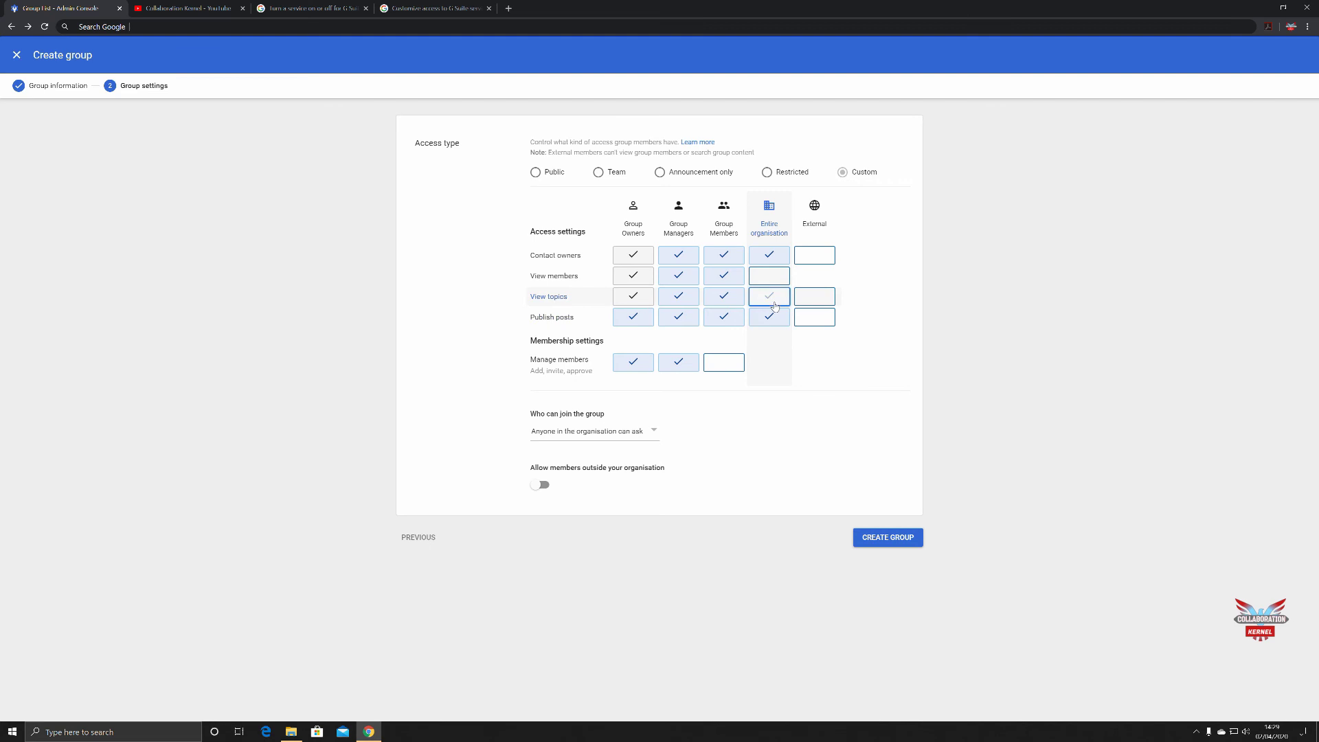
left_click(773, 300)
left_click(770, 256)
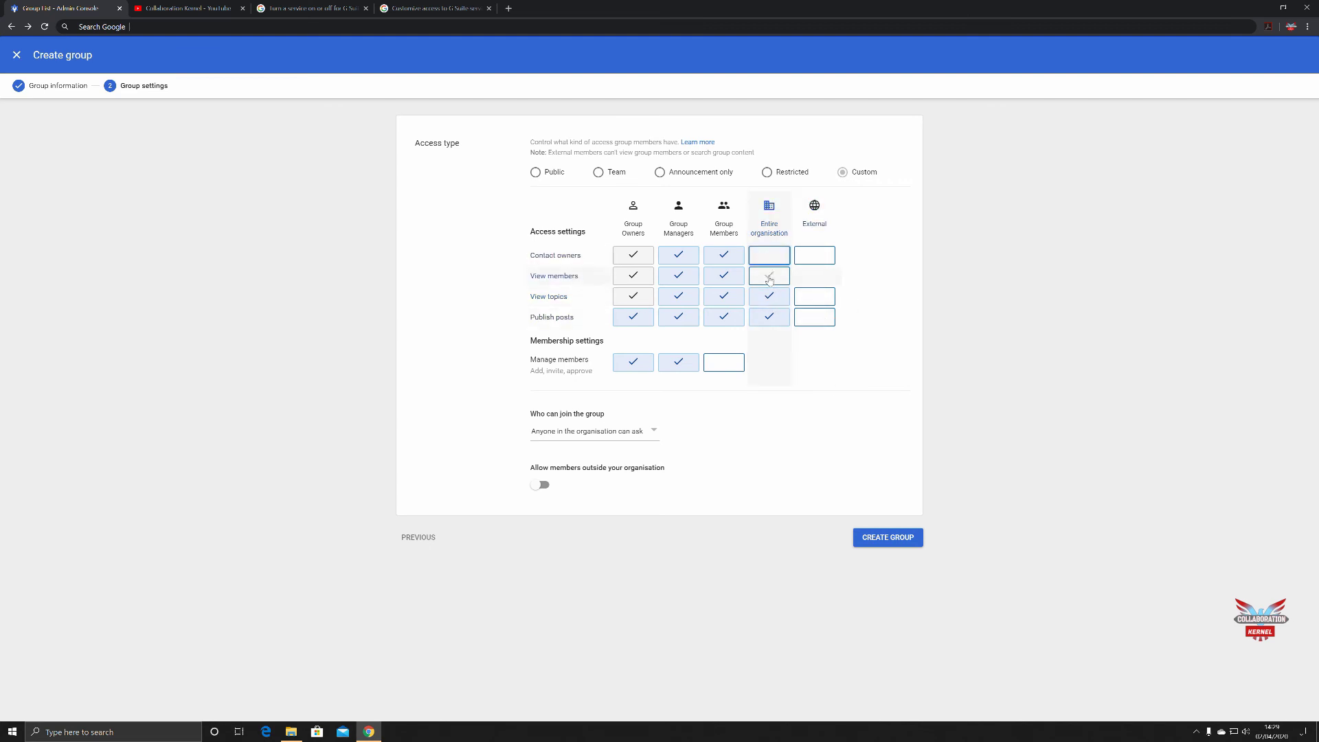
left_click(770, 296)
left_click(770, 316)
left_click(770, 255)
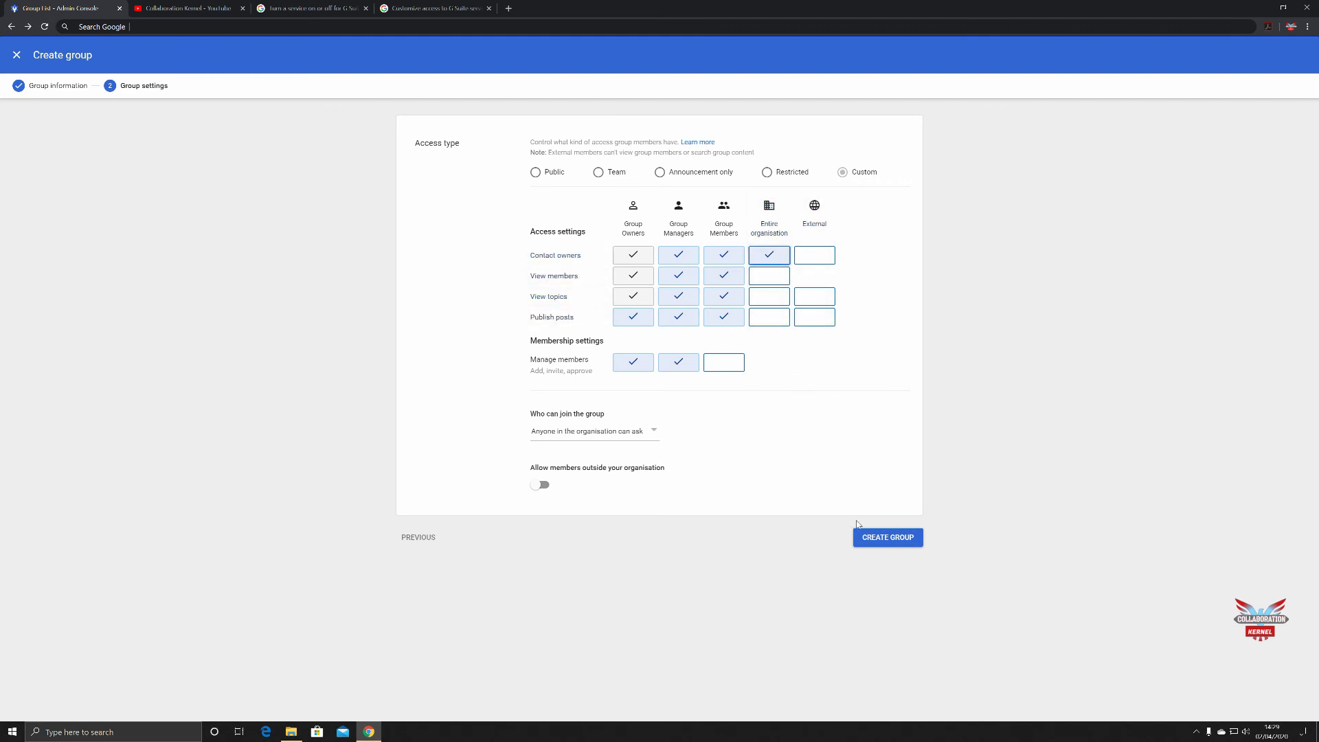
left_click(882, 538)
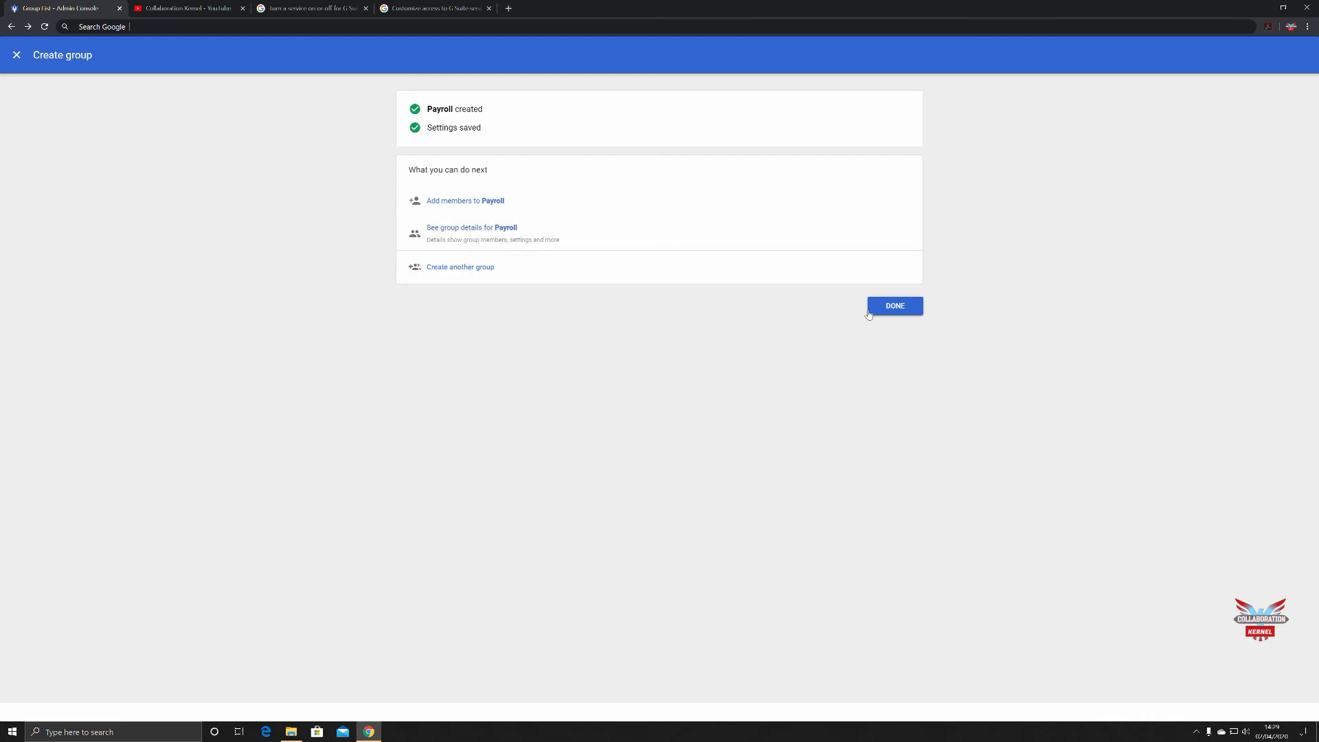
- Open the new Payroll group's details, then return to the Groups list showing Payroll and Sales
left_click(454, 229)
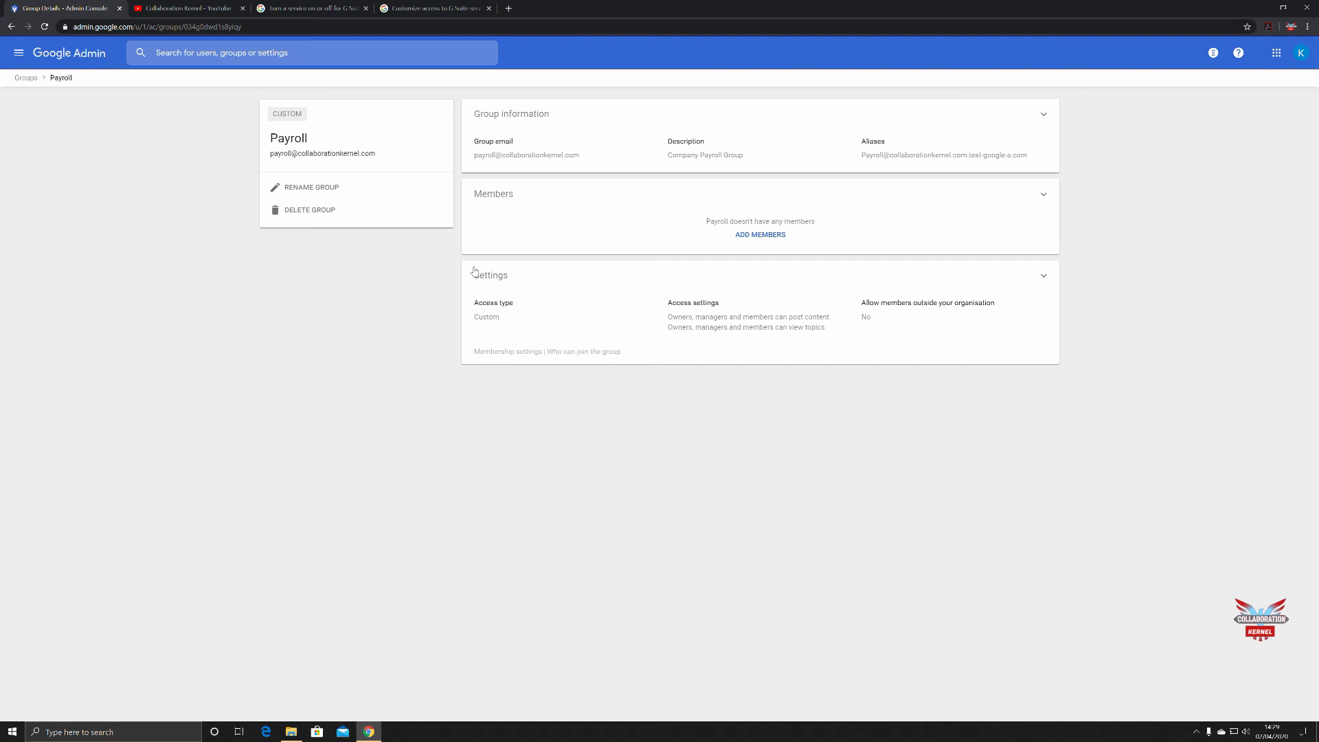
left_click(21, 78)
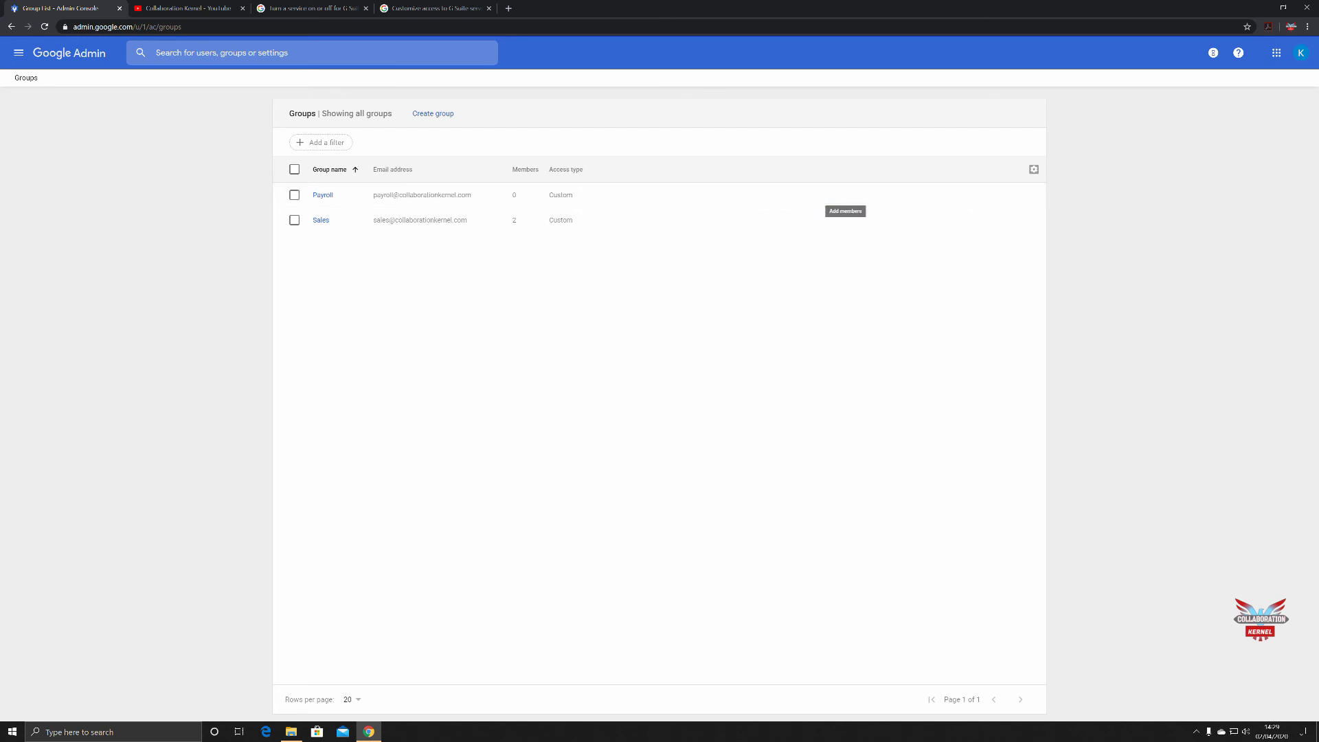
- Go to the admin console home and pass the sign-in verification with the saved password
left_click(86, 58)
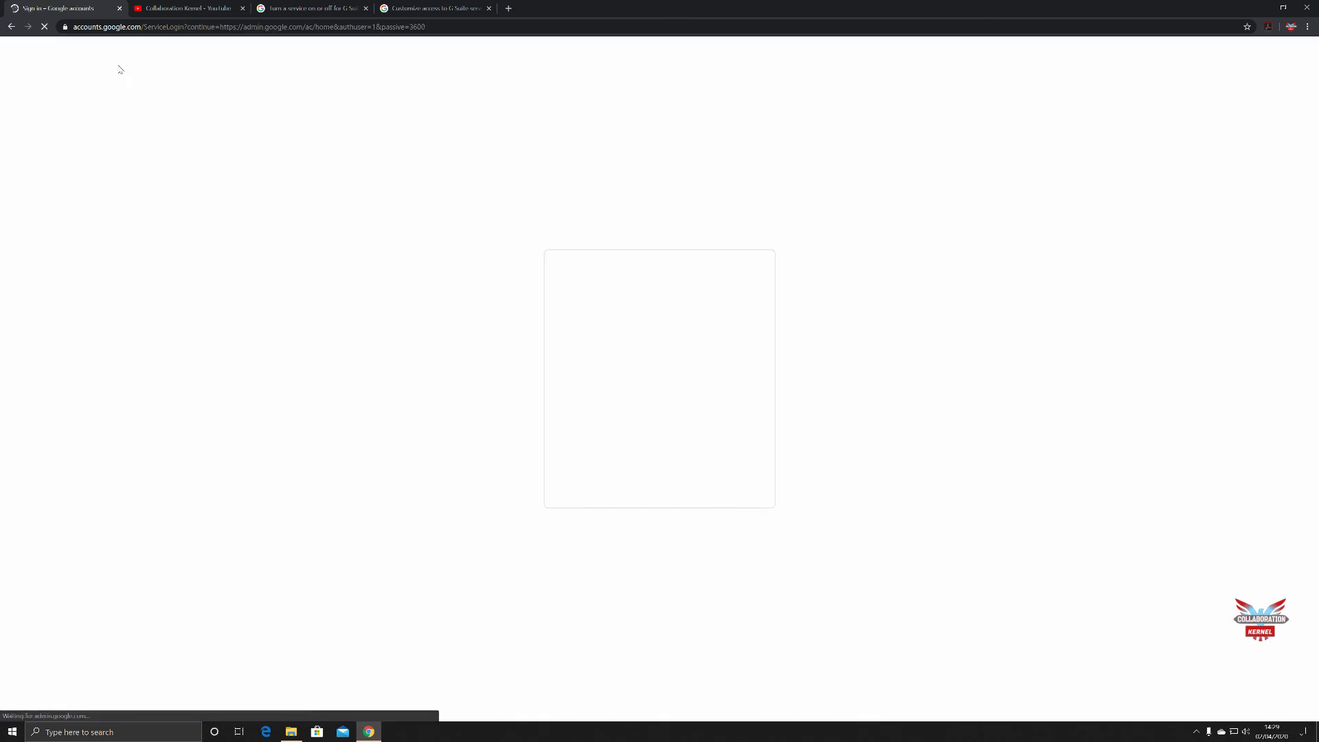
left_click(730, 389)
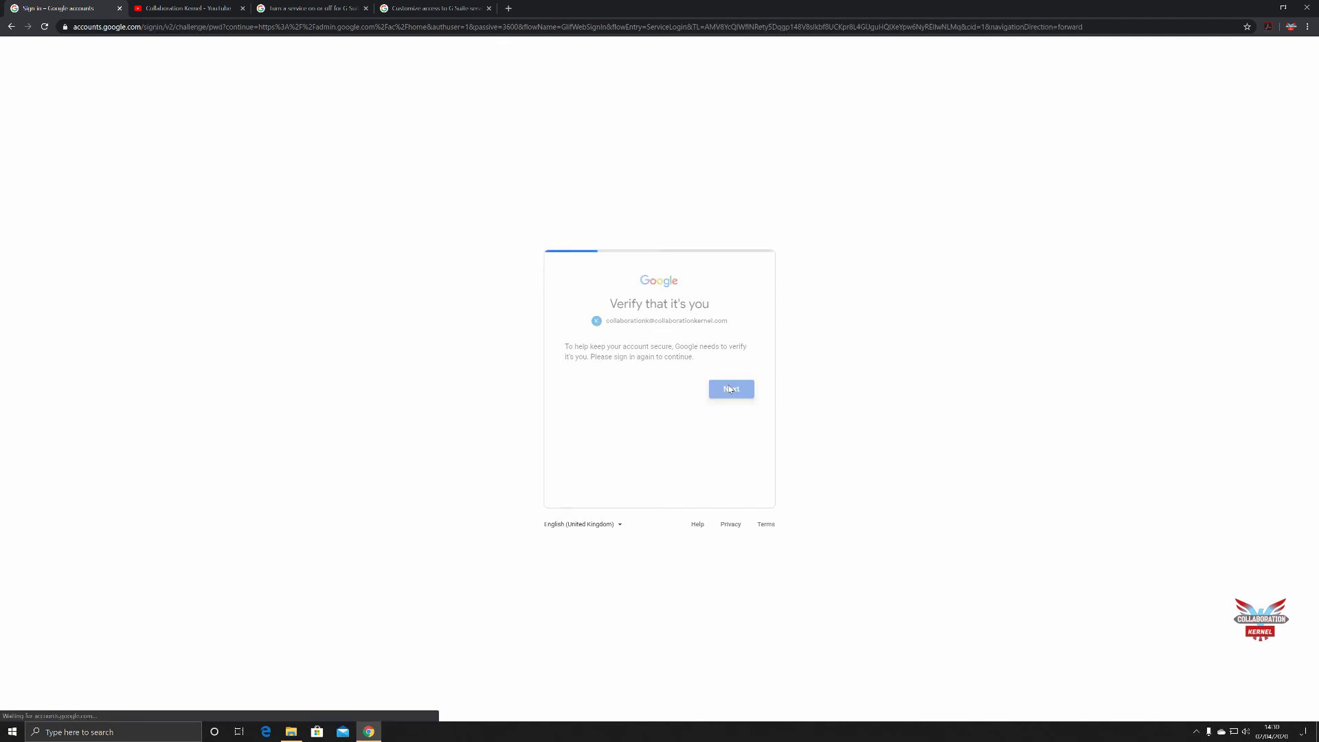
left_click(731, 420)
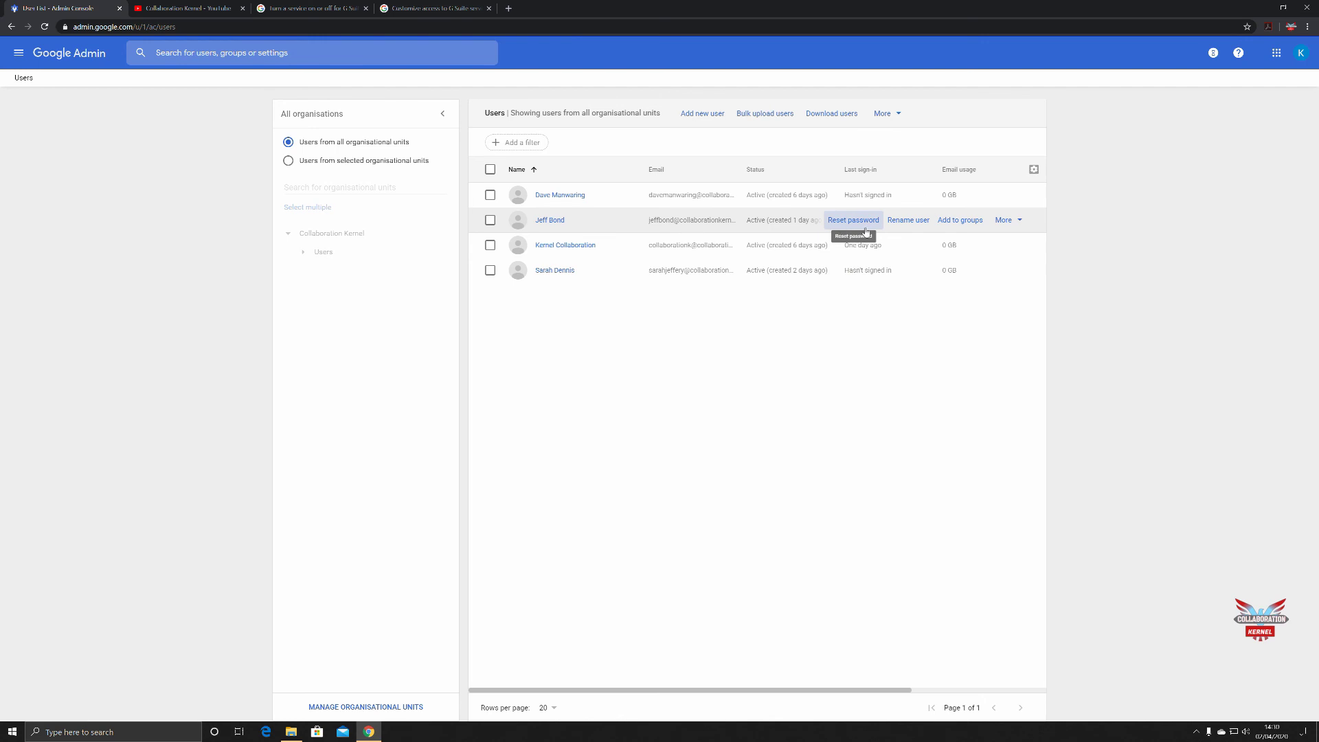
- In Users, open the account page of the user who manages the Sales group
left_click(1007, 221)
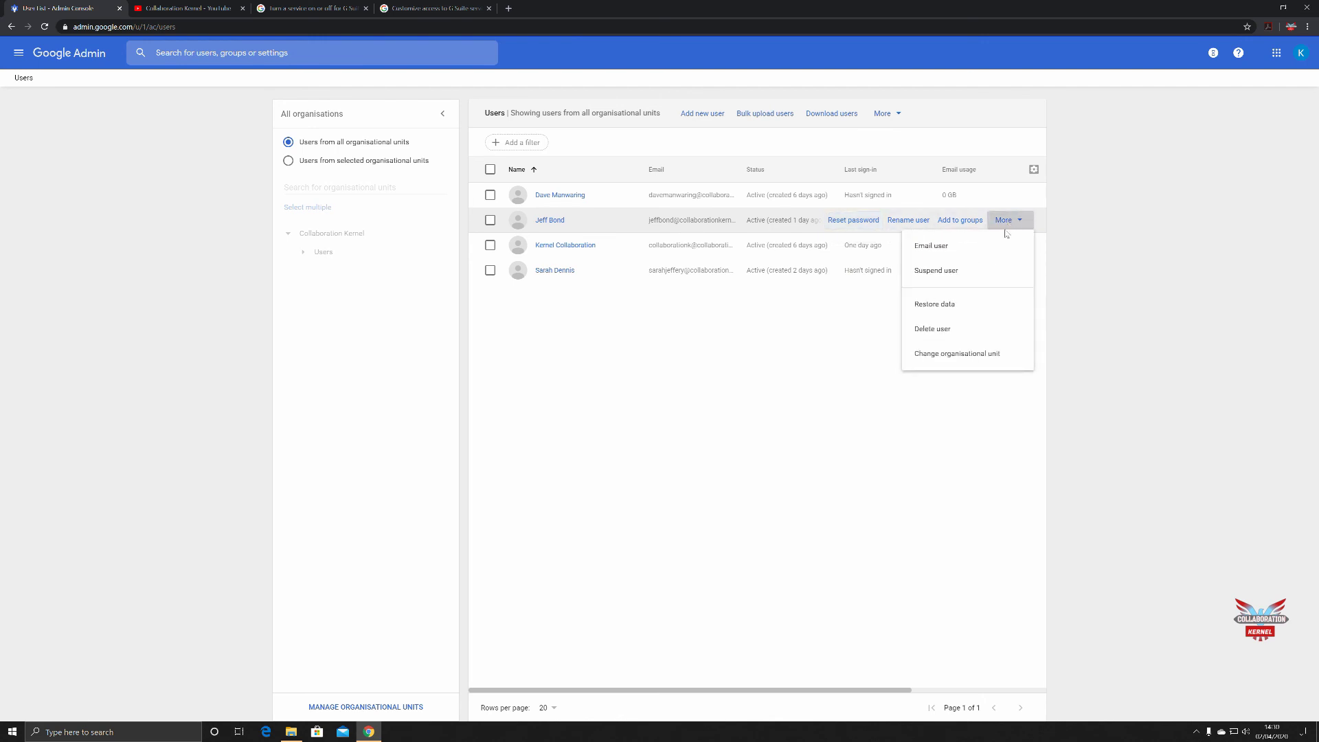
left_click(790, 359)
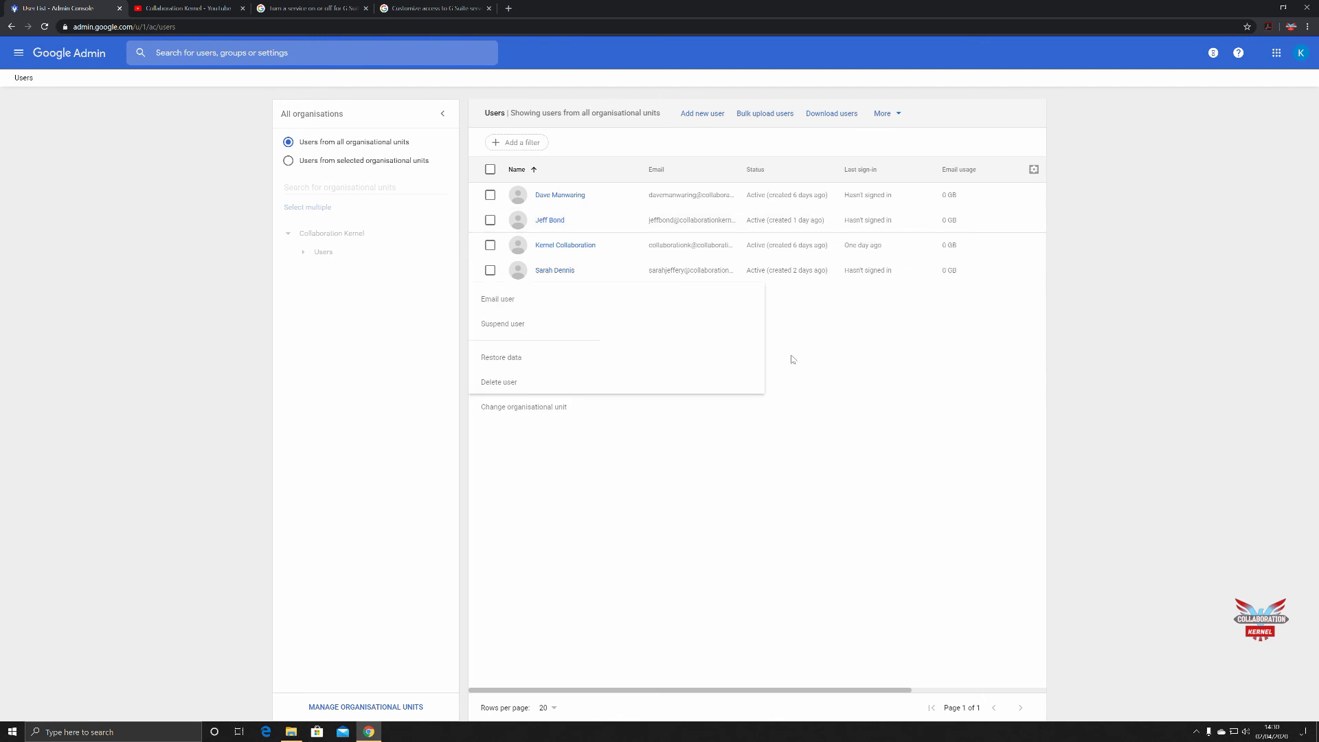
left_click(561, 221)
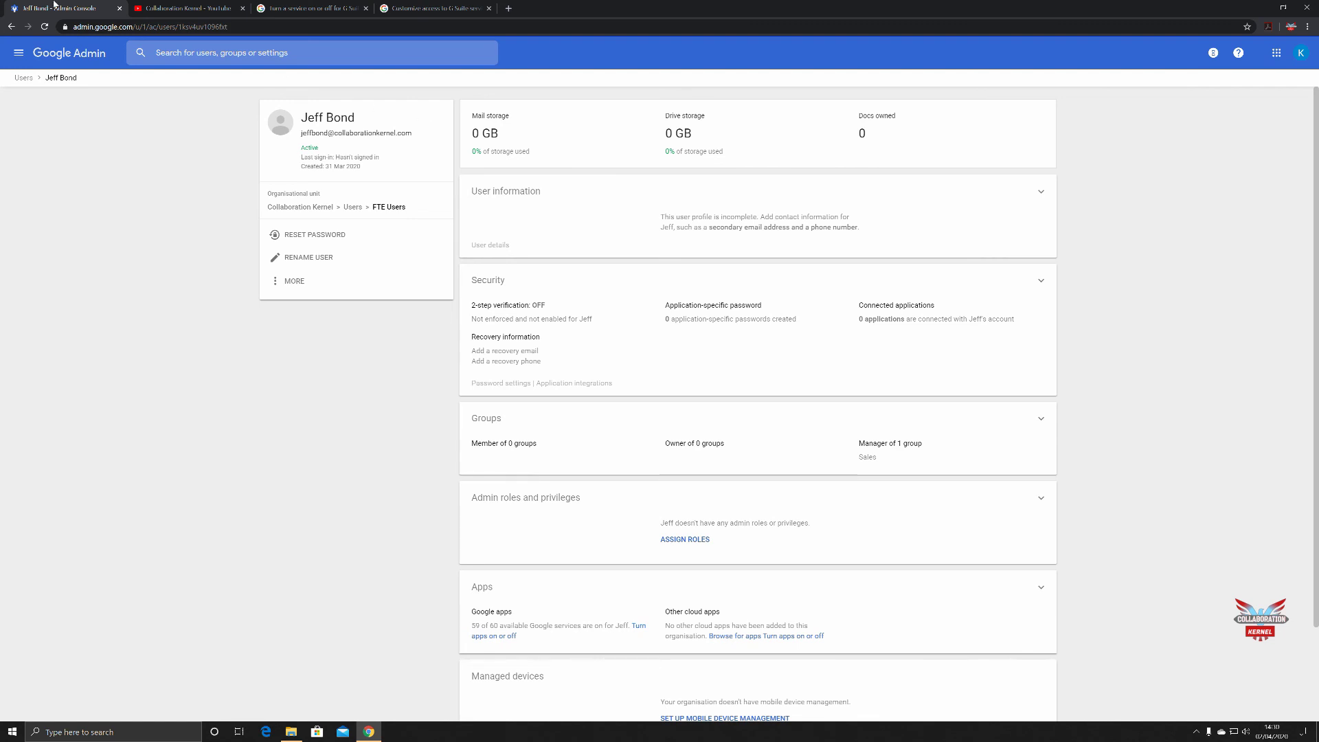
- Navigate from the user's page via the Users list and console home to the Groups list
left_click(24, 77)
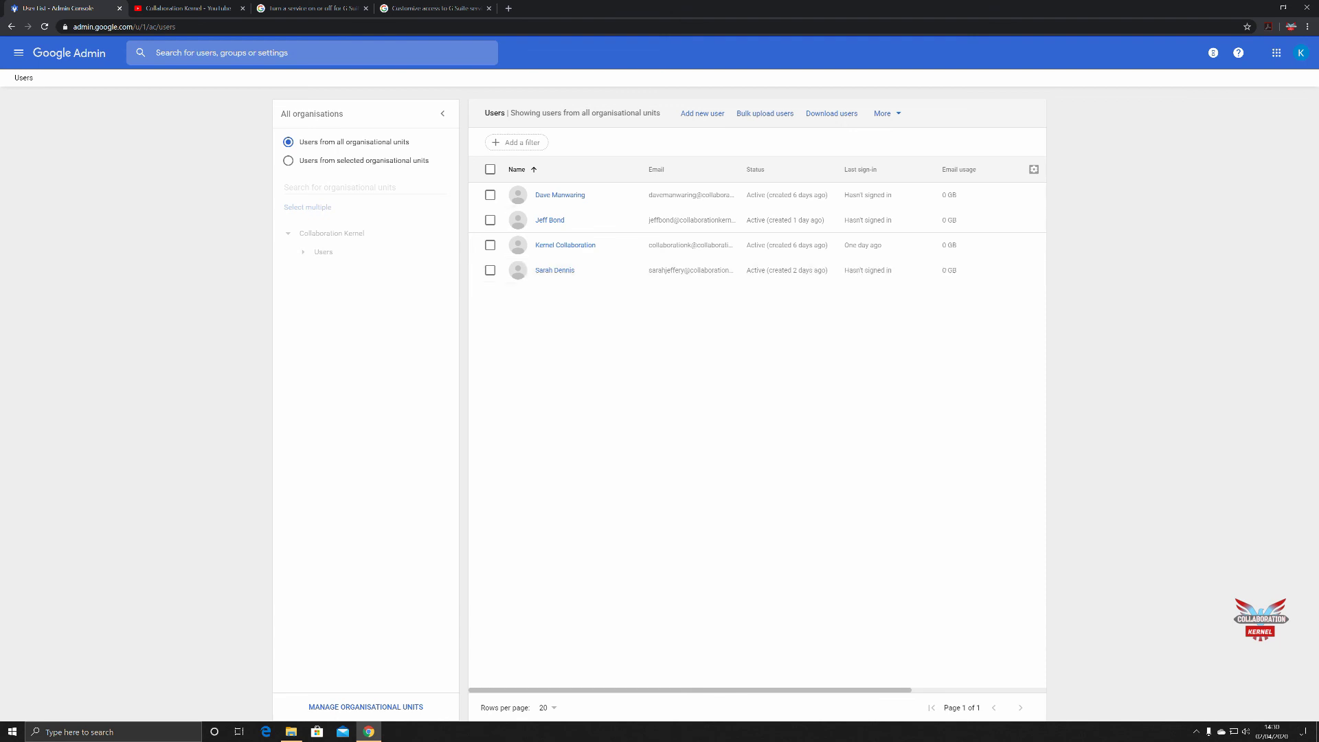
left_click(80, 53)
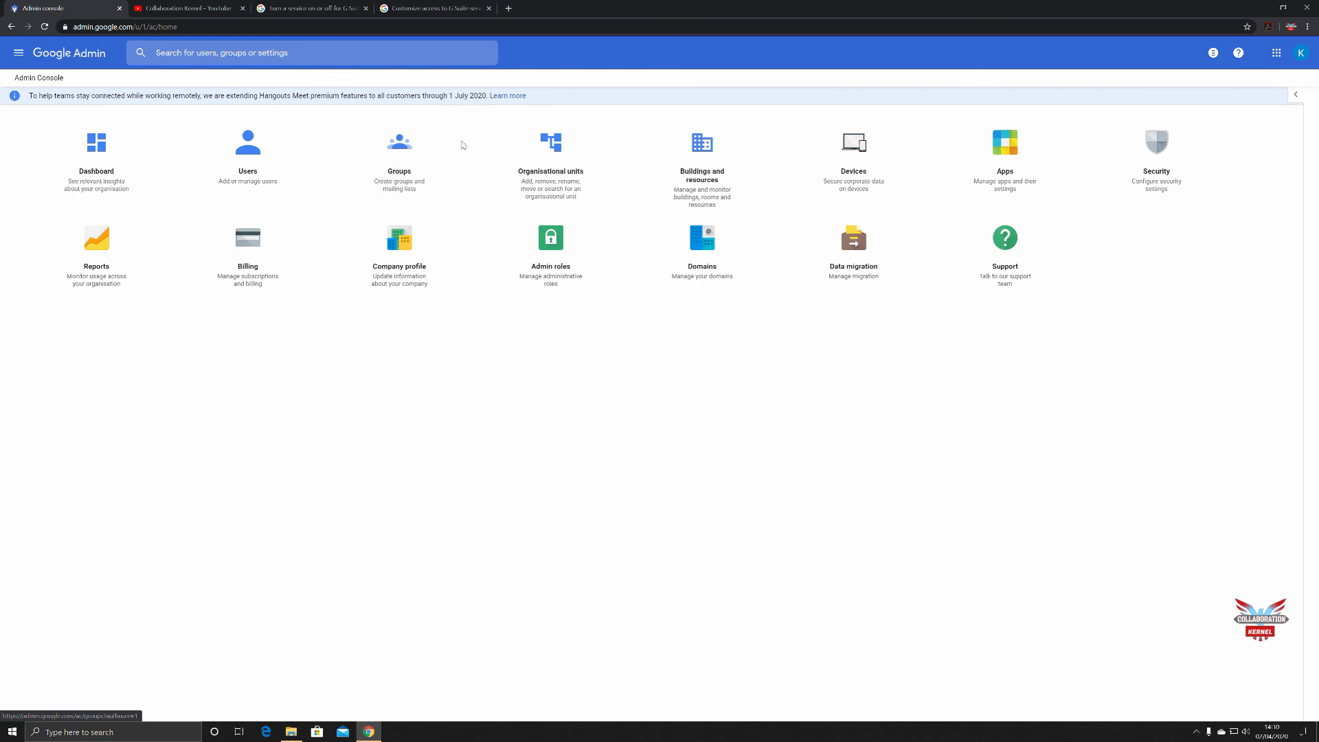
left_click(405, 147)
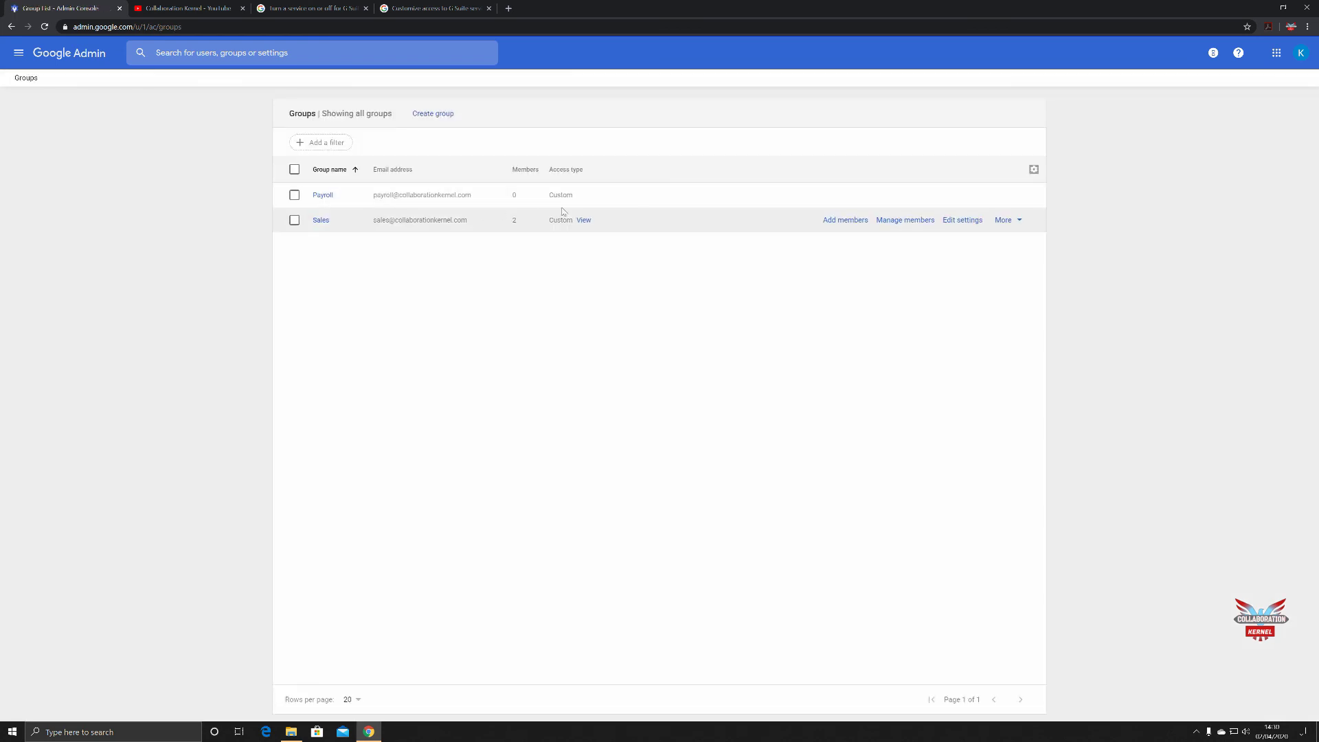
- Search the directory for the user and add them as a member of the Payroll group
left_click(845, 195)
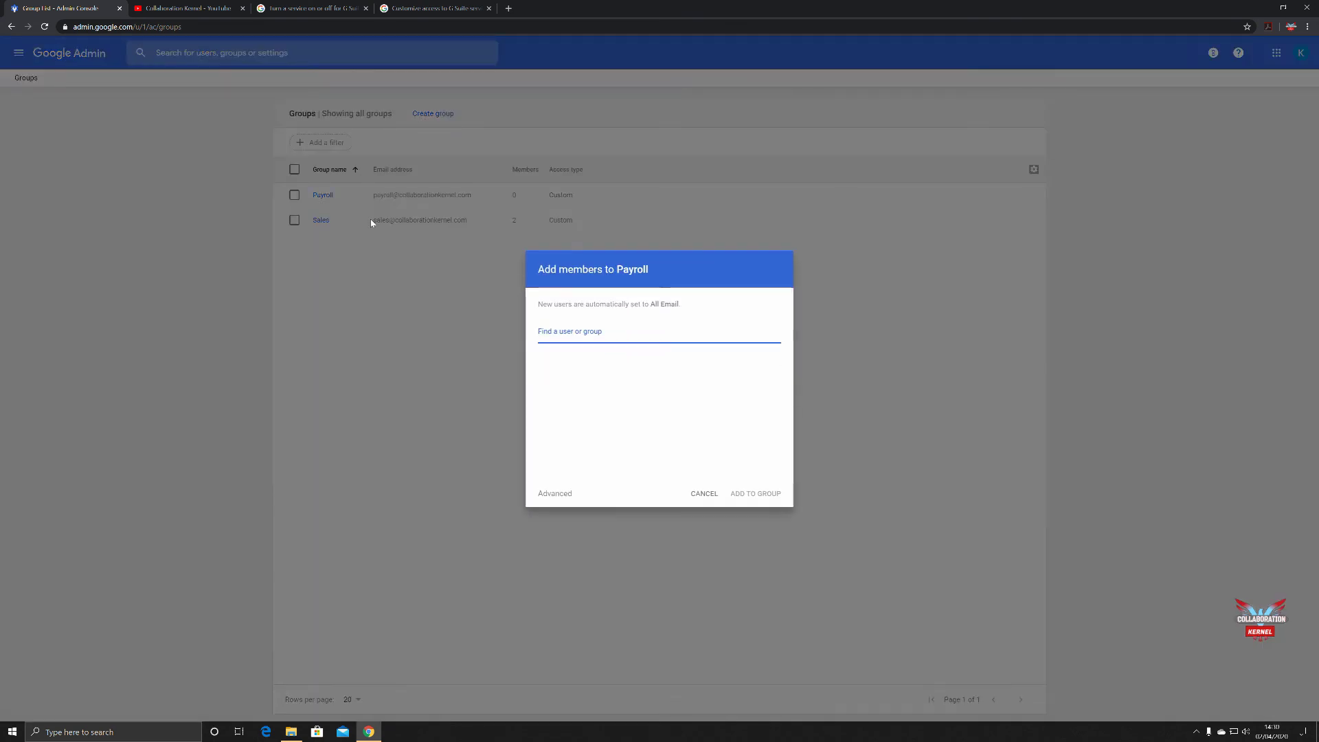
type("sar")
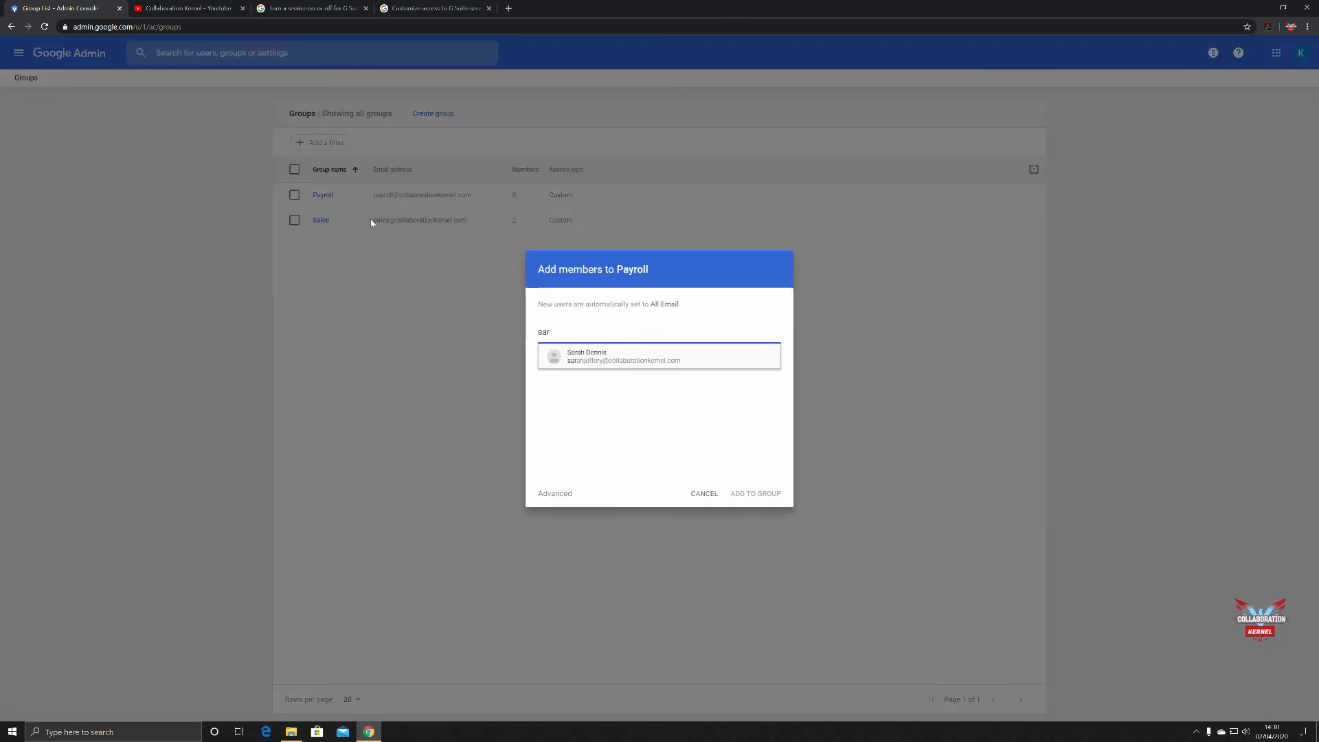
left_click(632, 358)
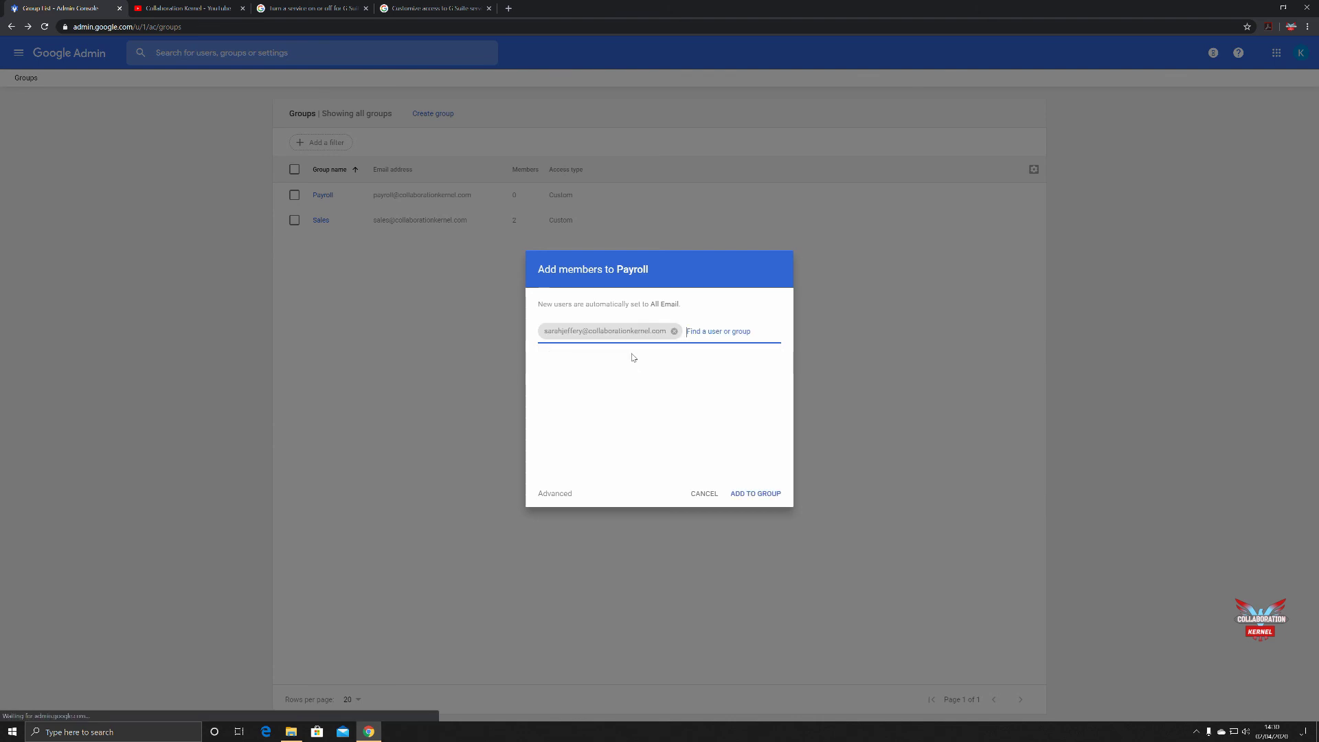
left_click(756, 494)
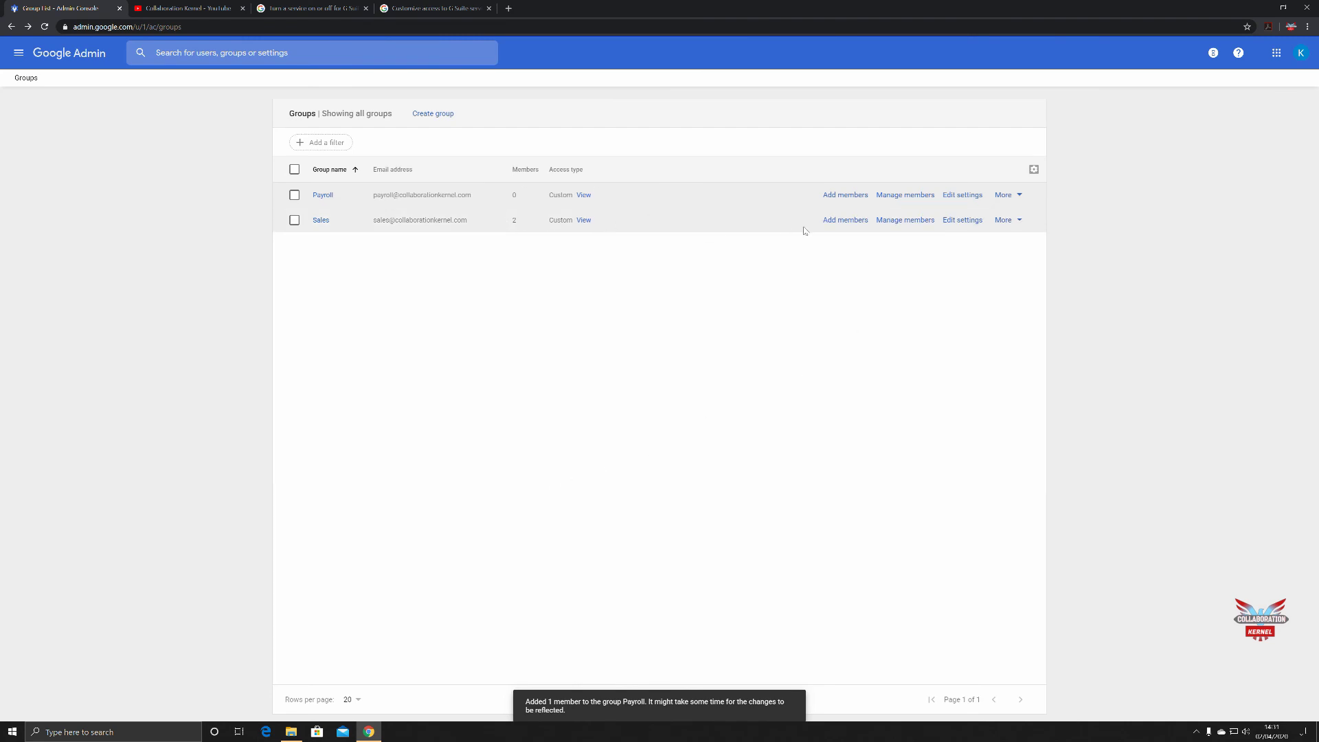
left_click(953, 196)
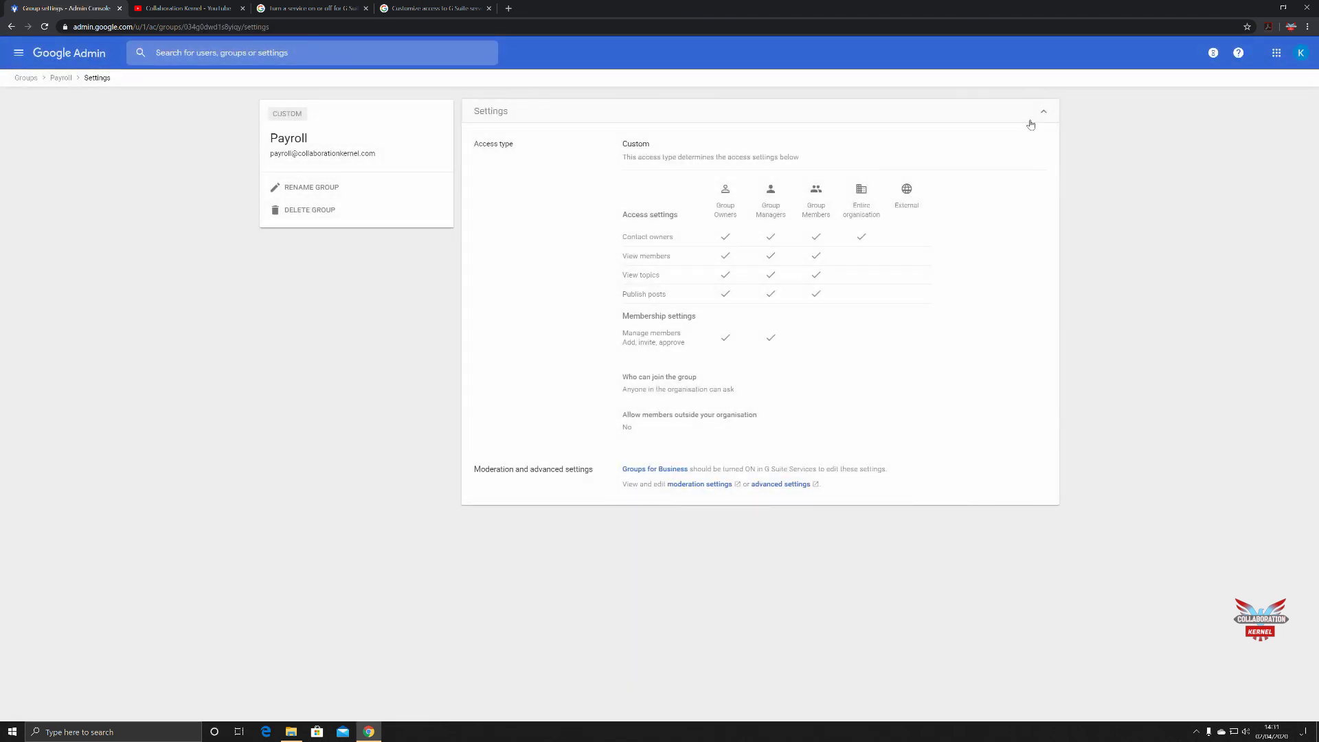
left_click(62, 77)
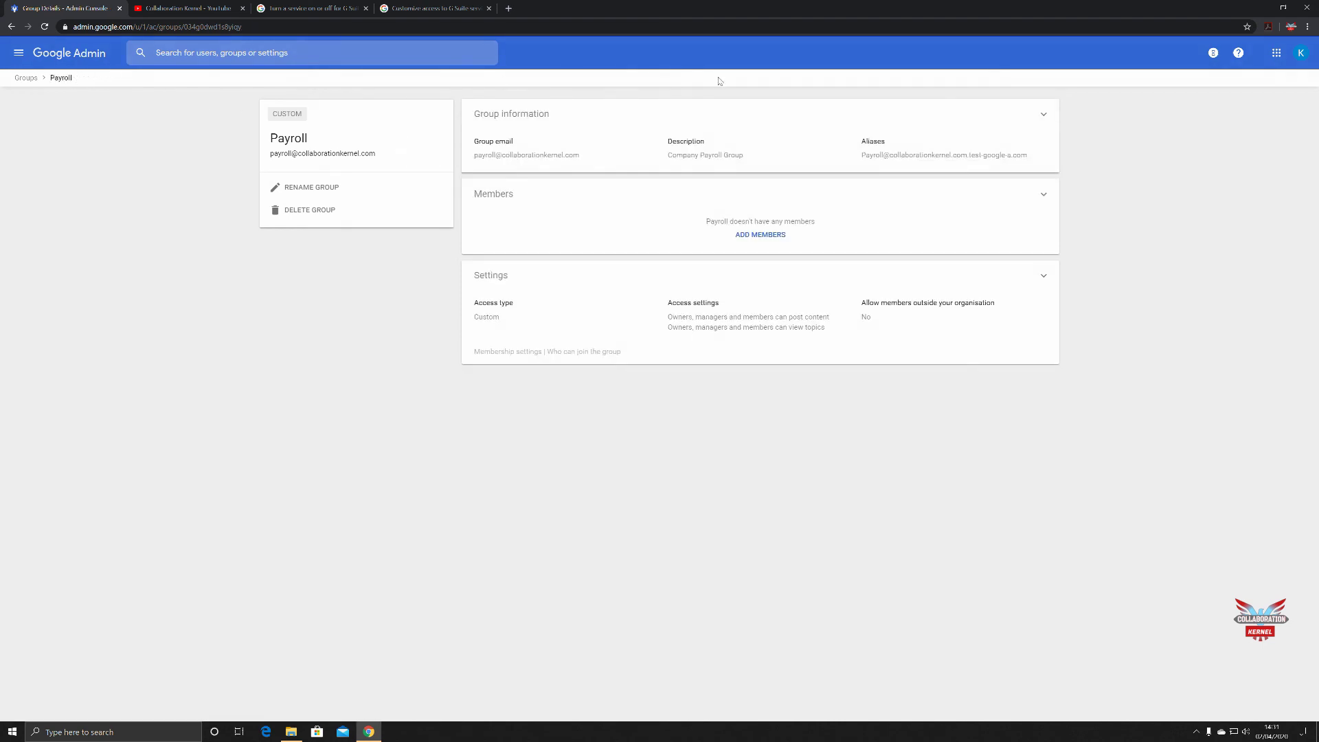
left_click(25, 78)
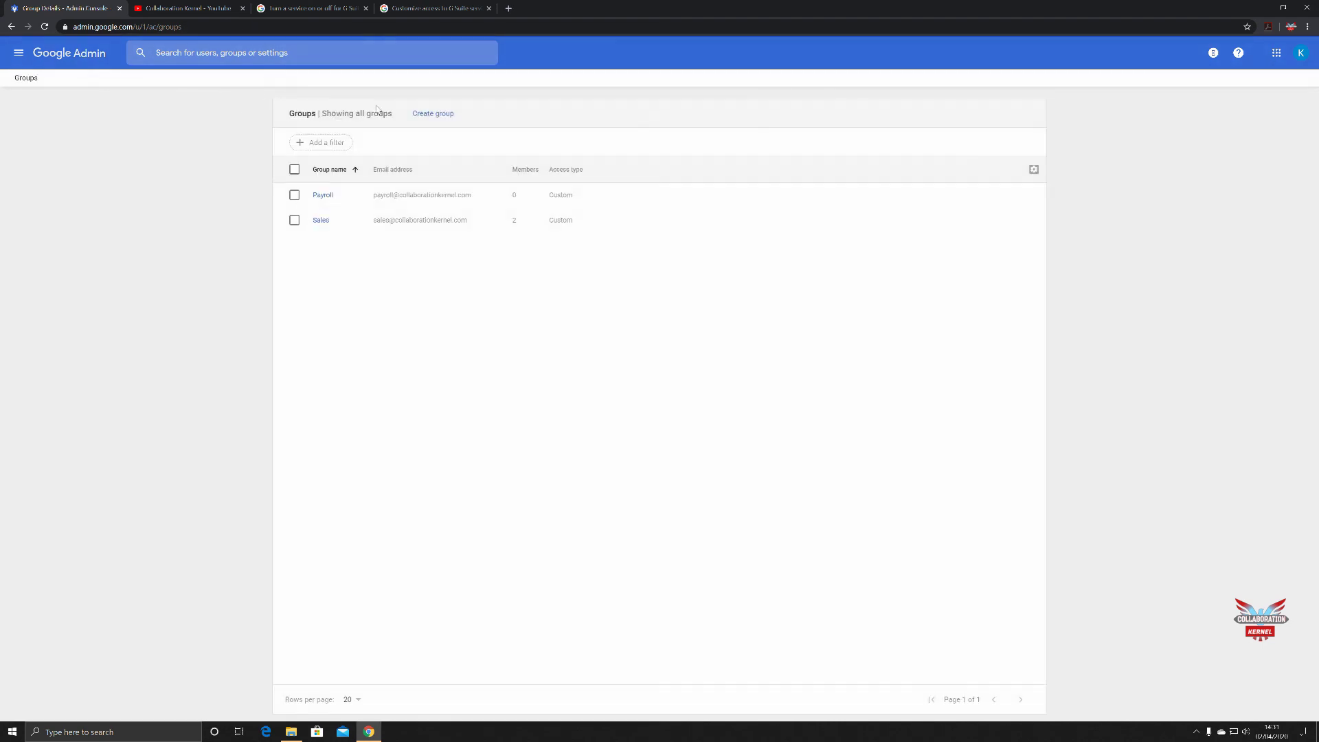
left_click(1034, 172)
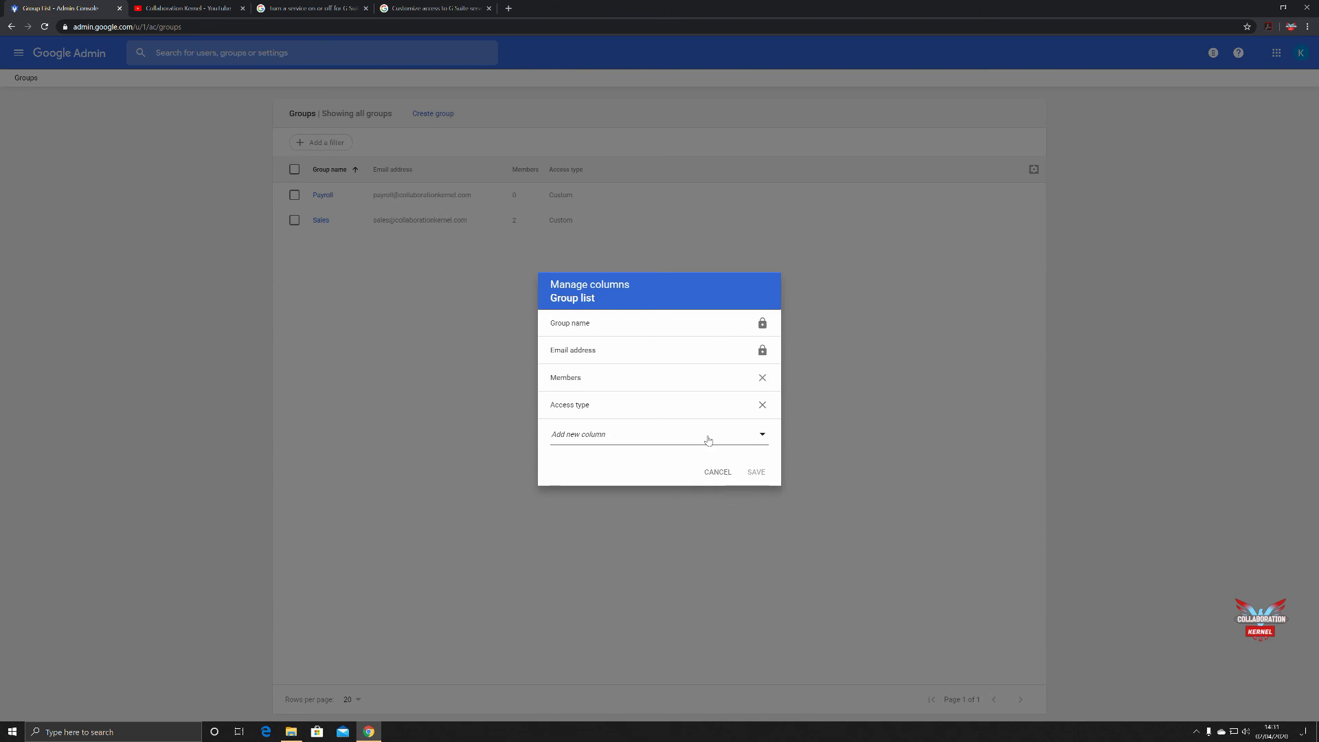
left_click(755, 439)
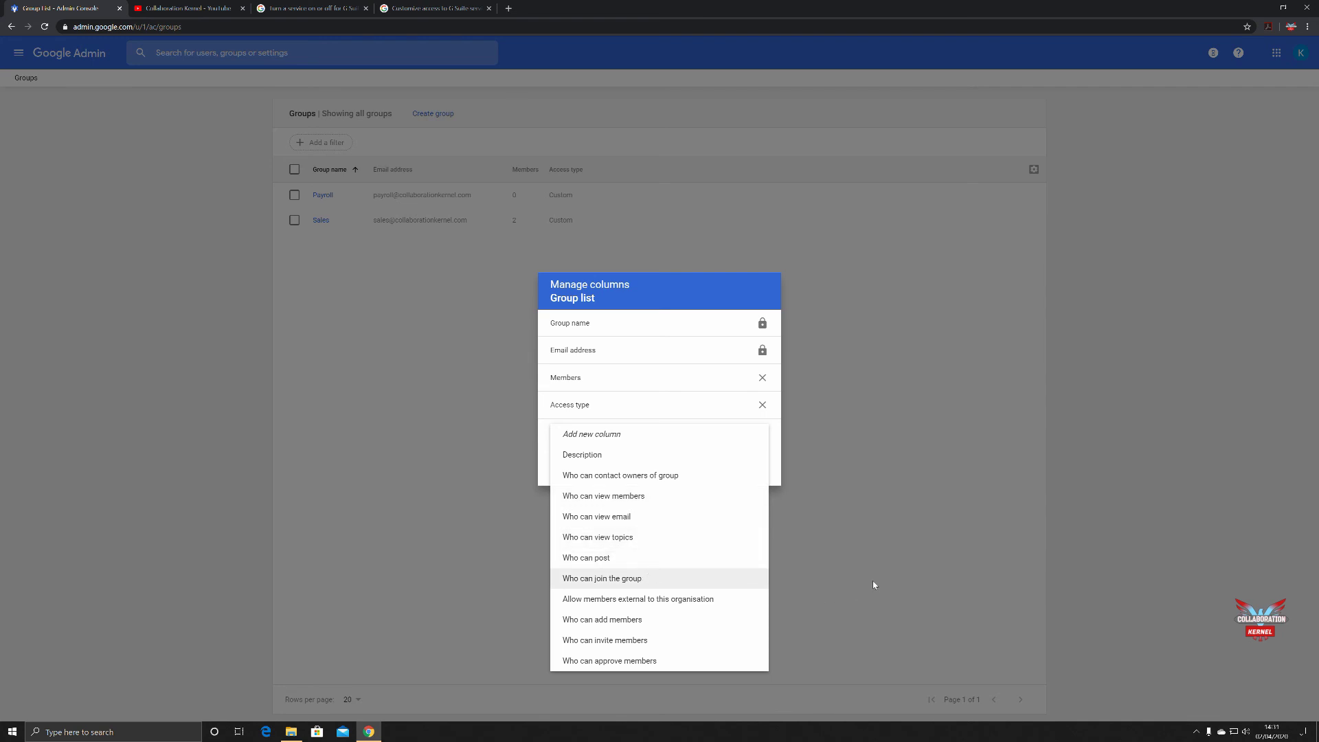
left_click(421, 217)
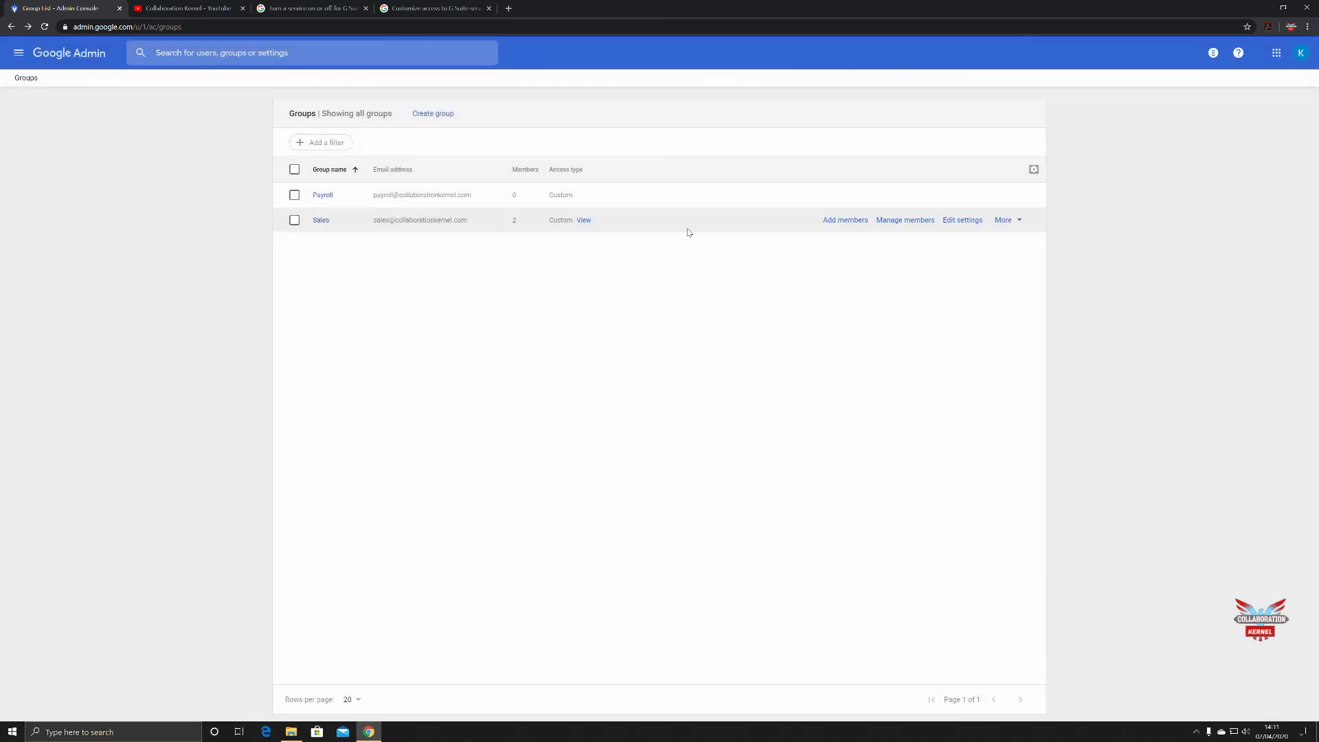